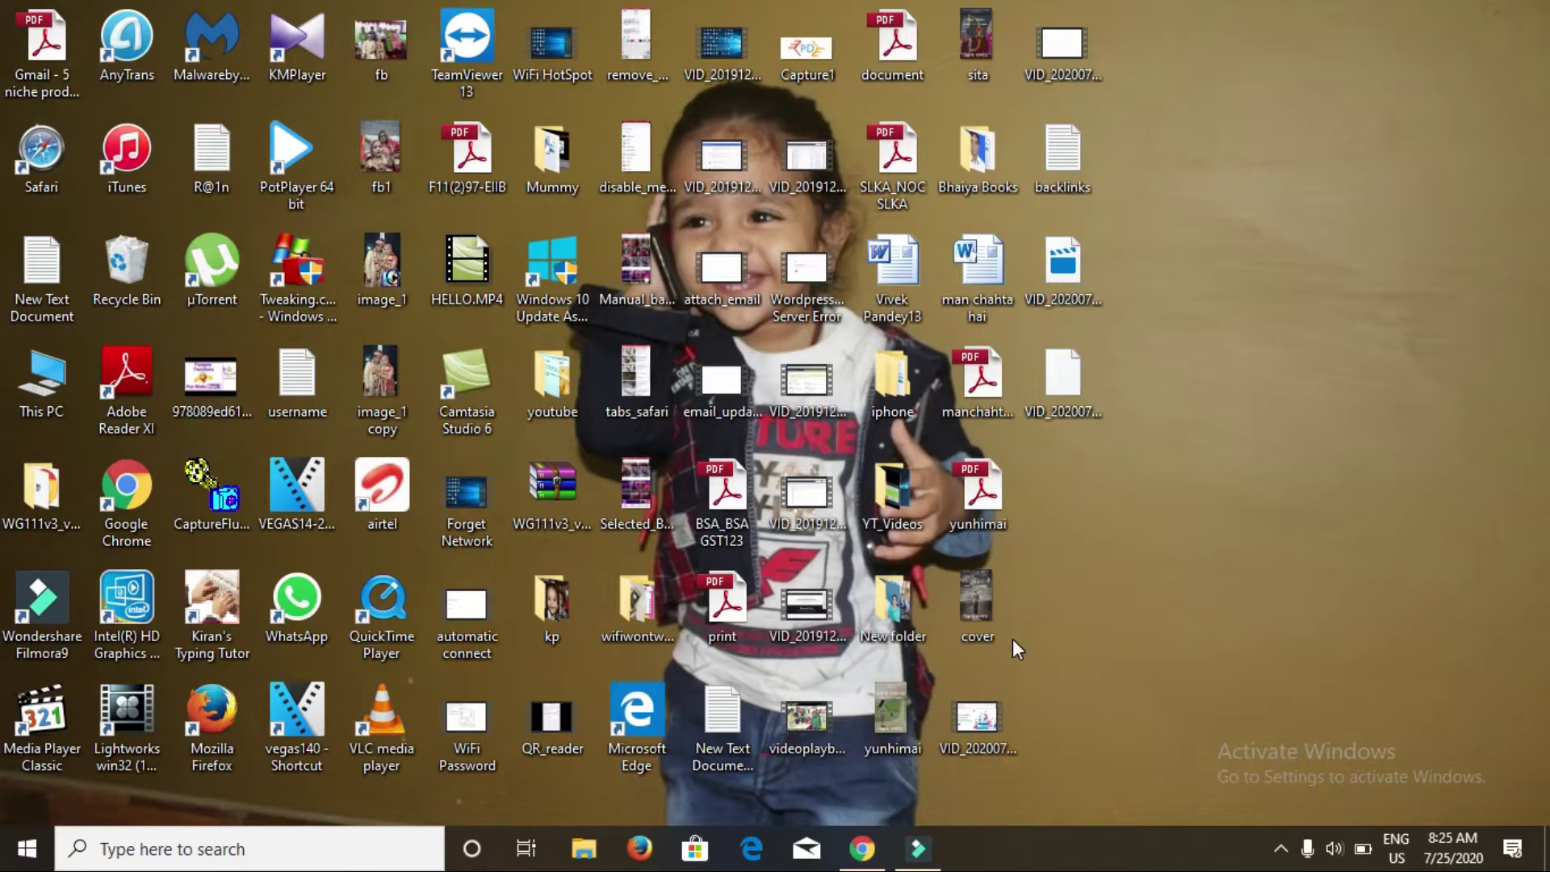
Step: Load nirsoft.net in a new Chrome tab beside YouTube, correcting the misspelled address
left_click(864, 850)
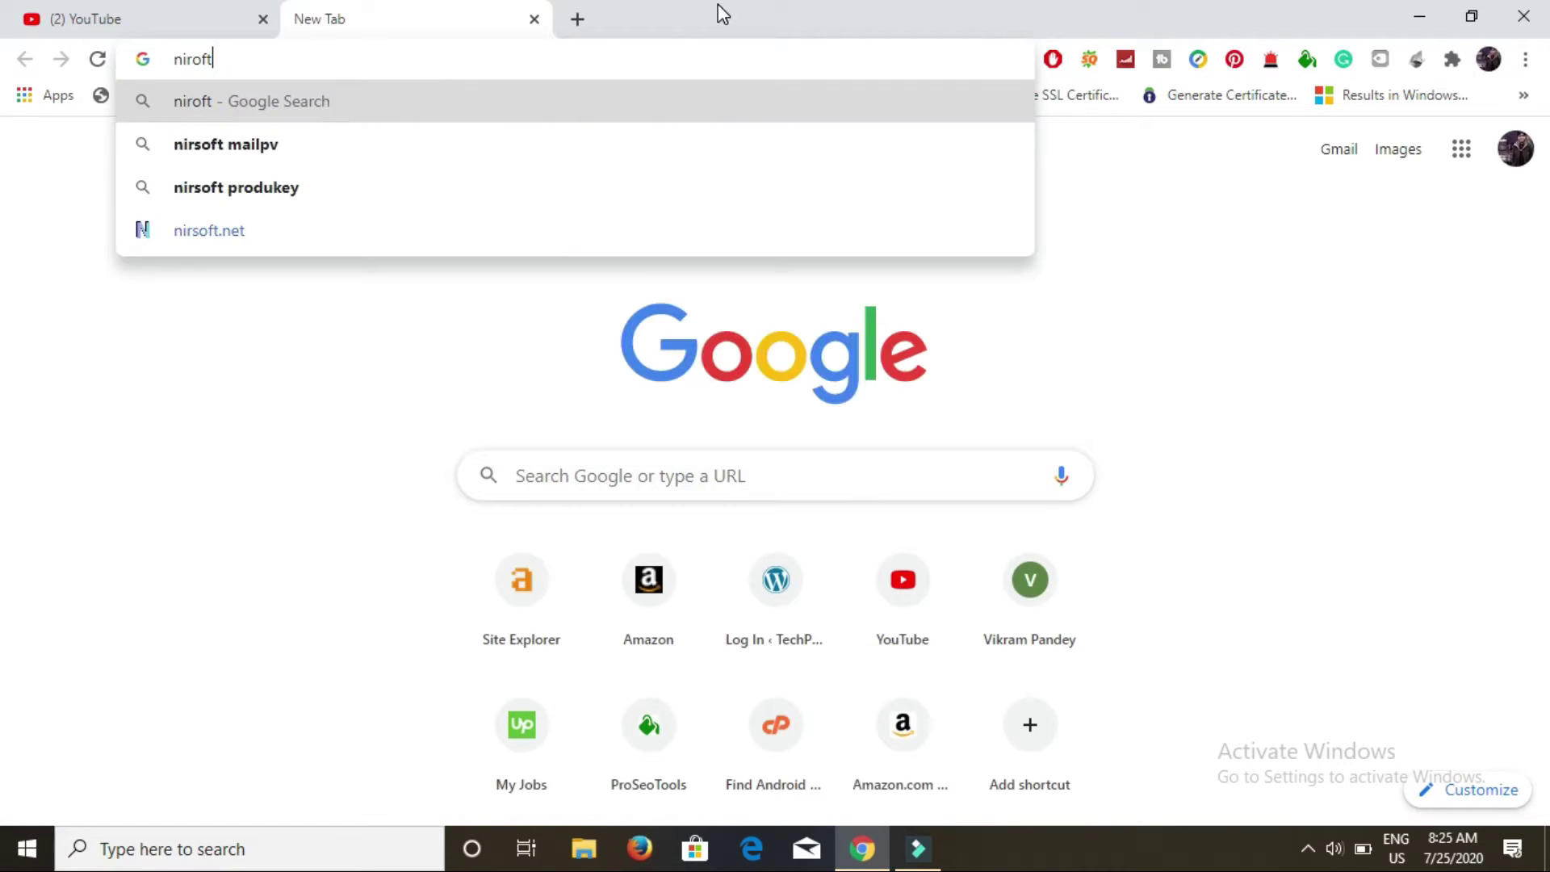
type(".net")
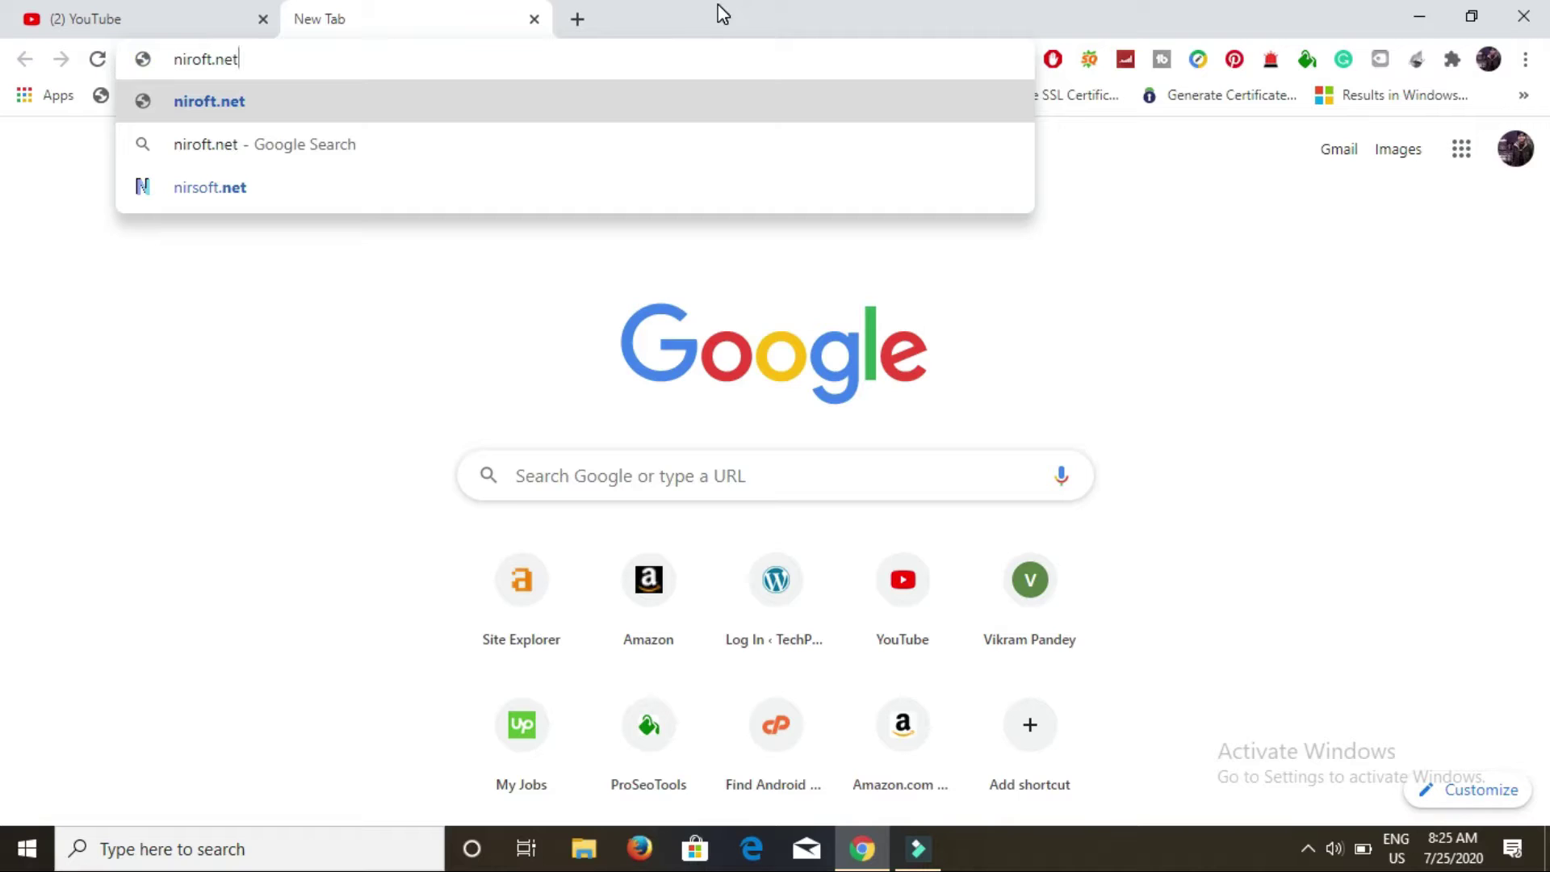
left_click(193, 62)
type("s")
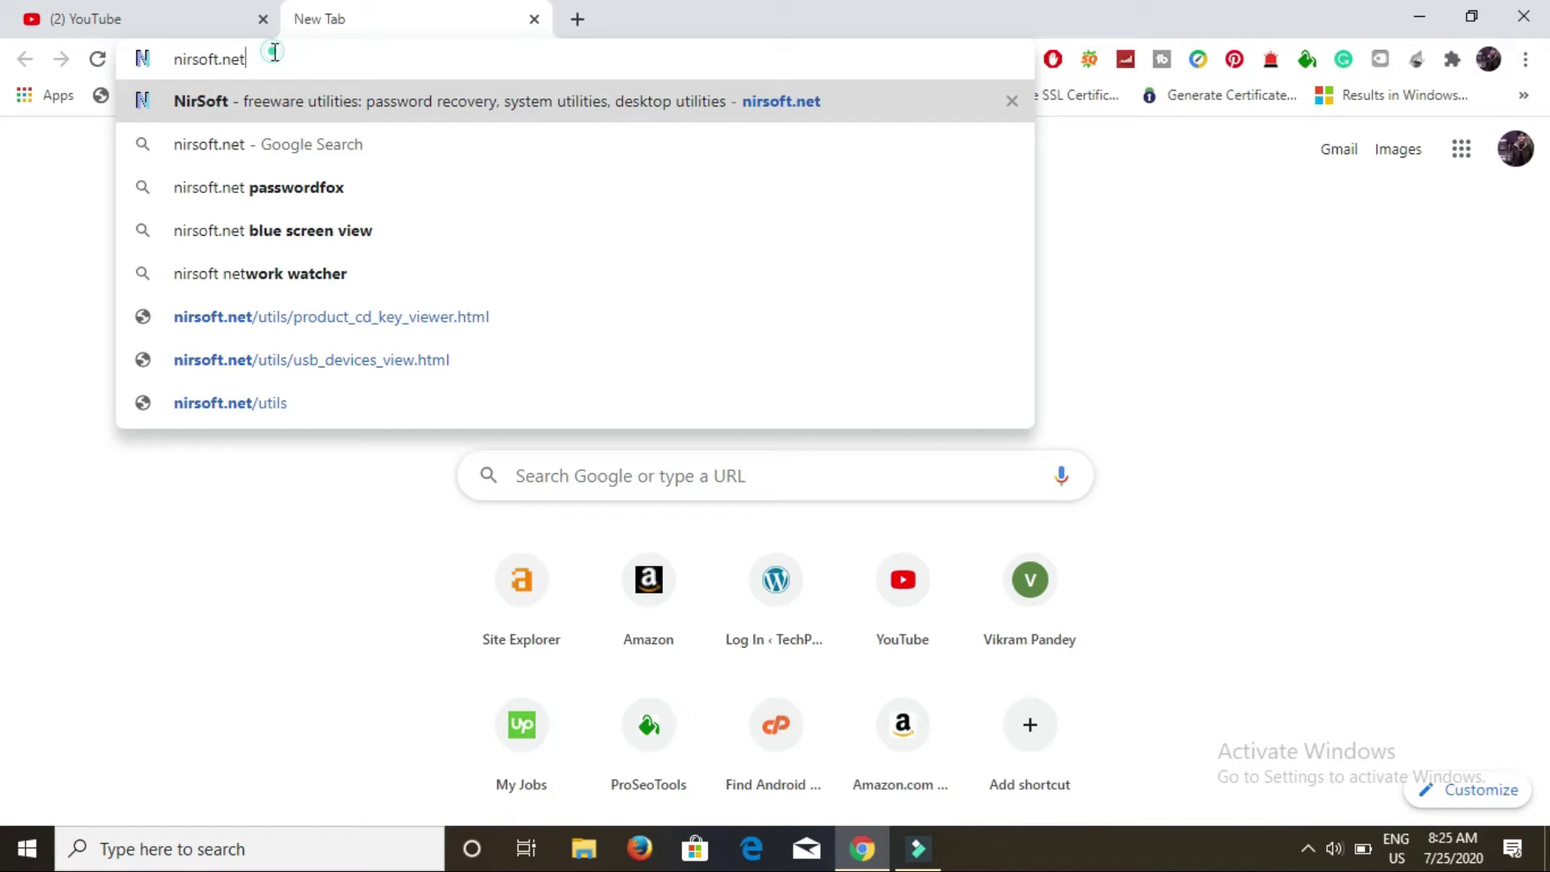
key("Return")
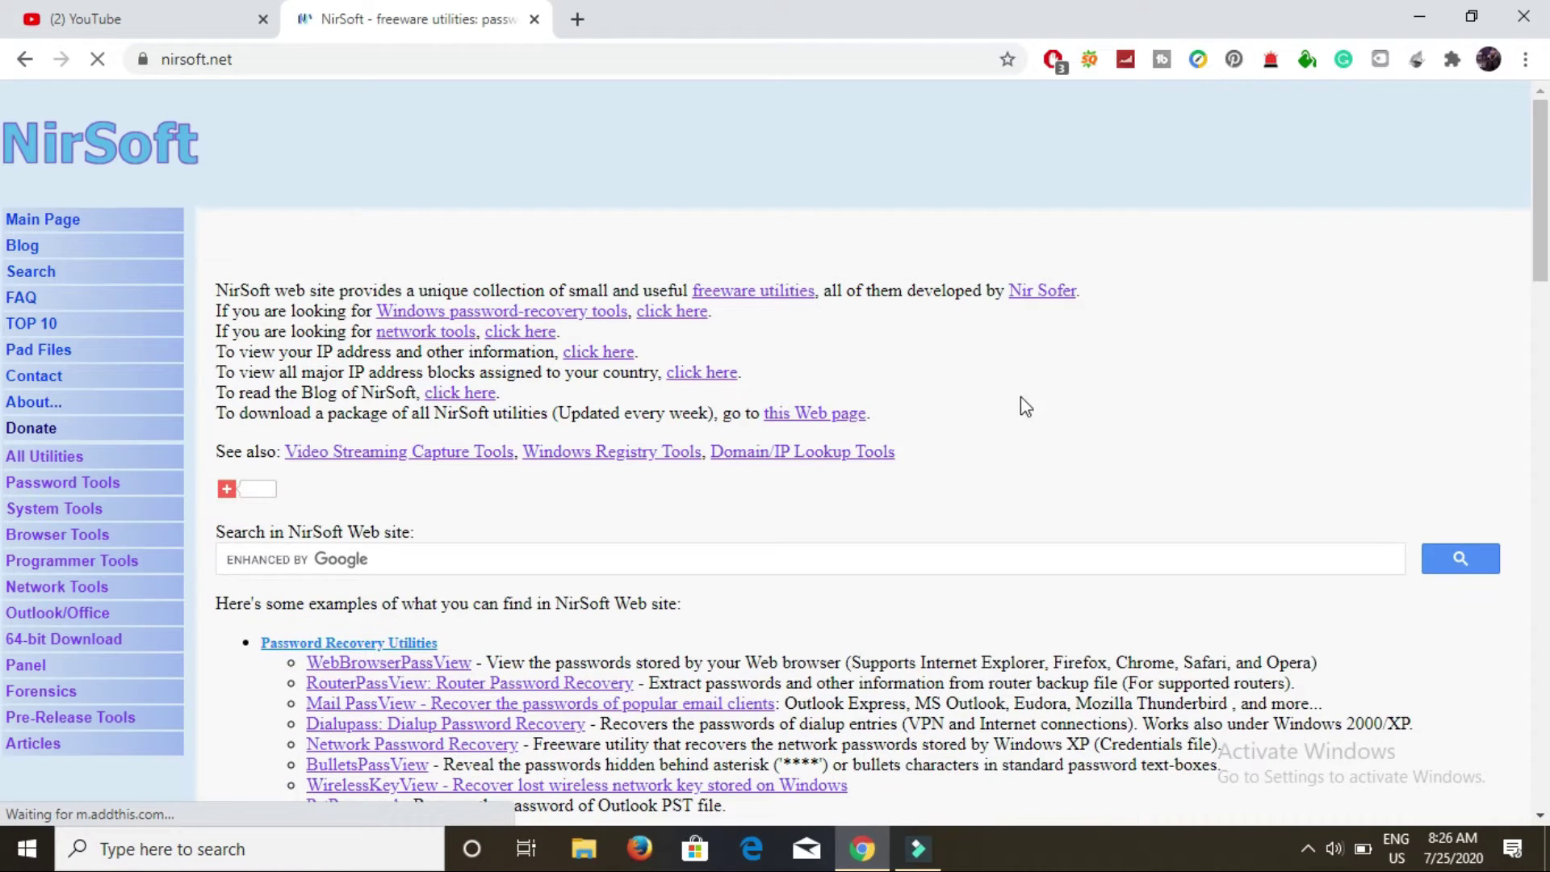
scroll(971, 381, "down", 2)
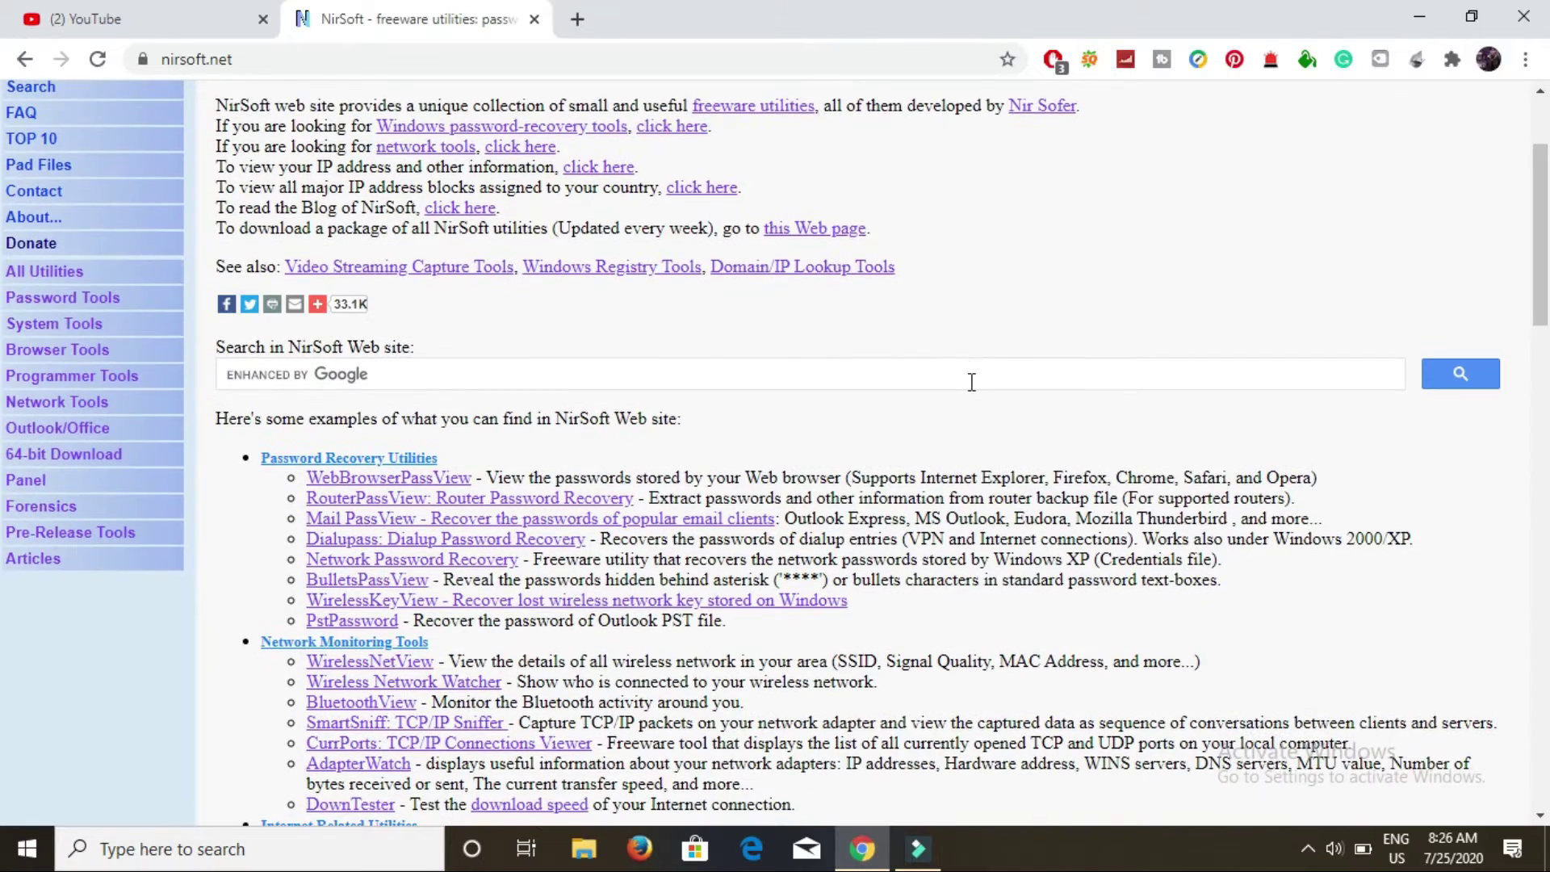
scroll(971, 382, "down", 2)
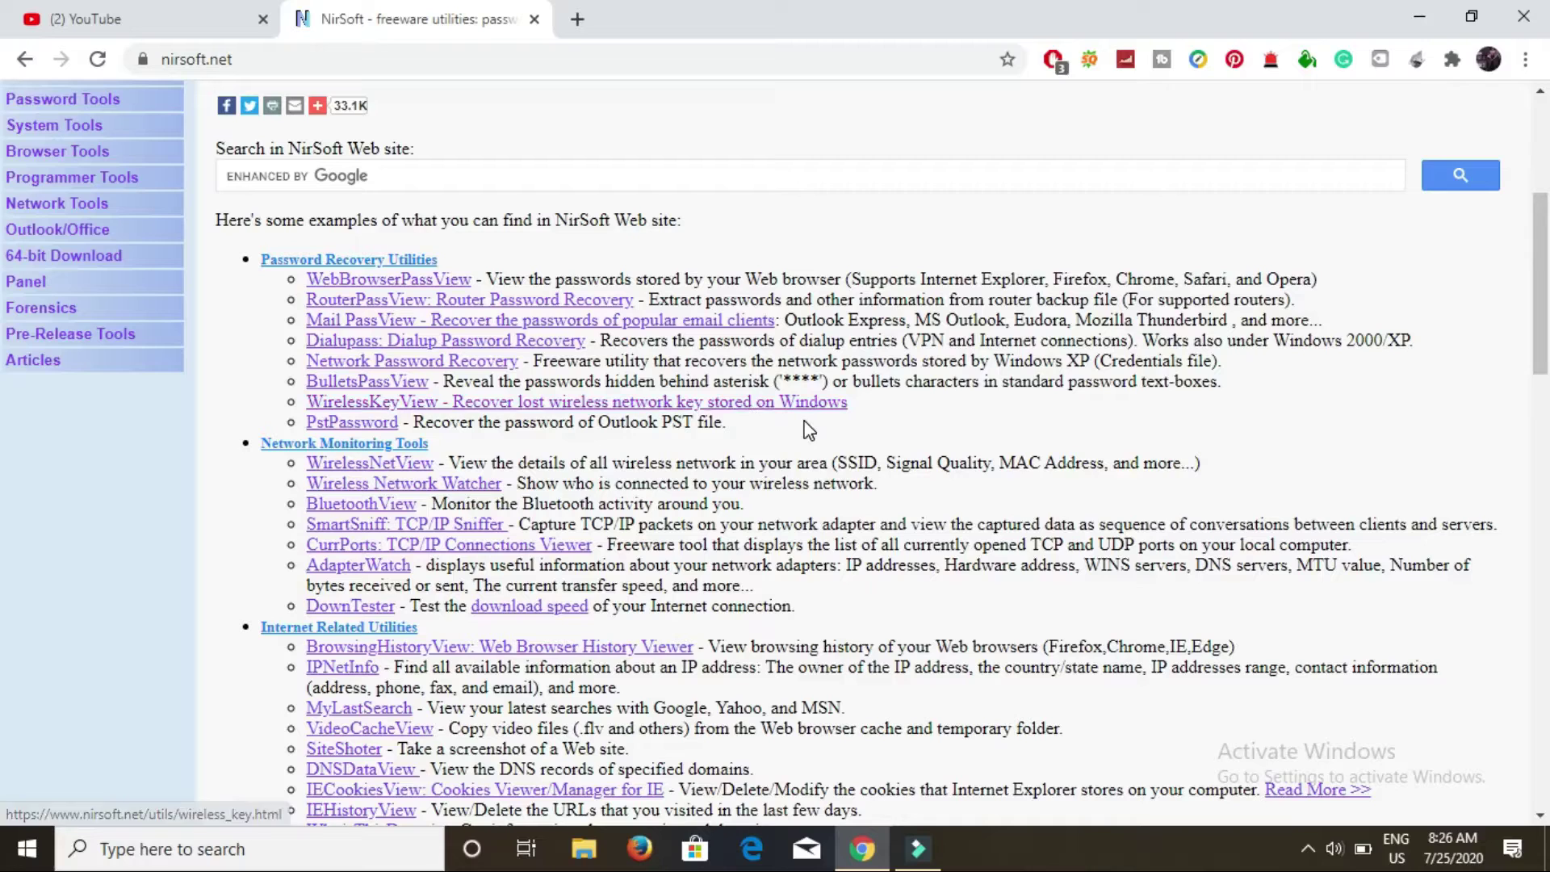
Step: Download the WirelessKeyView x64 zip from its NirSoft page and open it from the download shelf
left_click(762, 407)
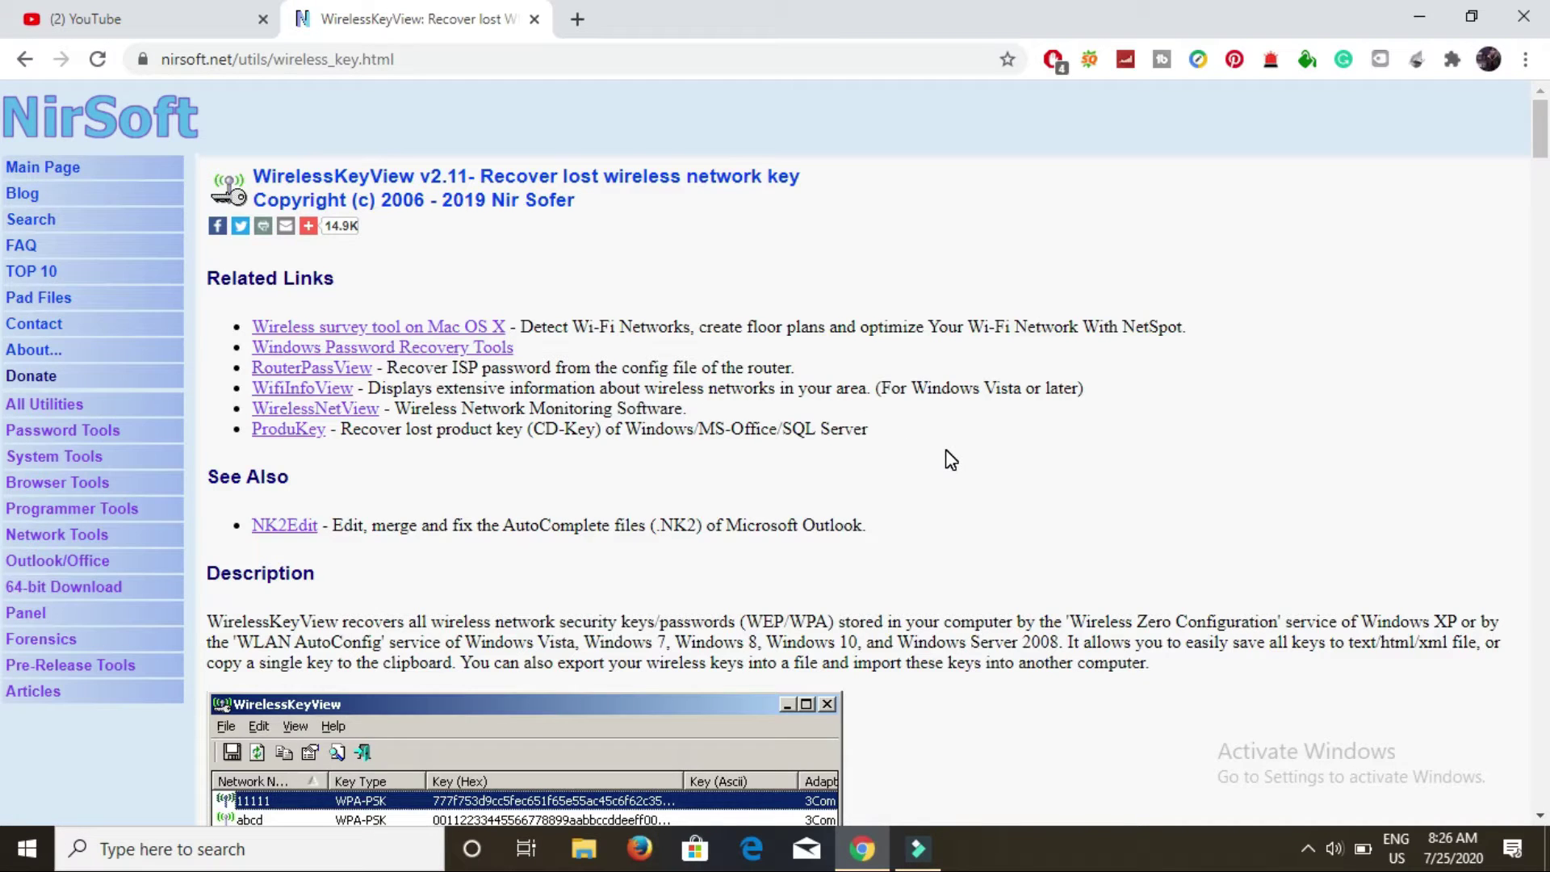
scroll(950, 460, "down", 3)
scroll(950, 459, "down", 1)
scroll(950, 460, "down", 2)
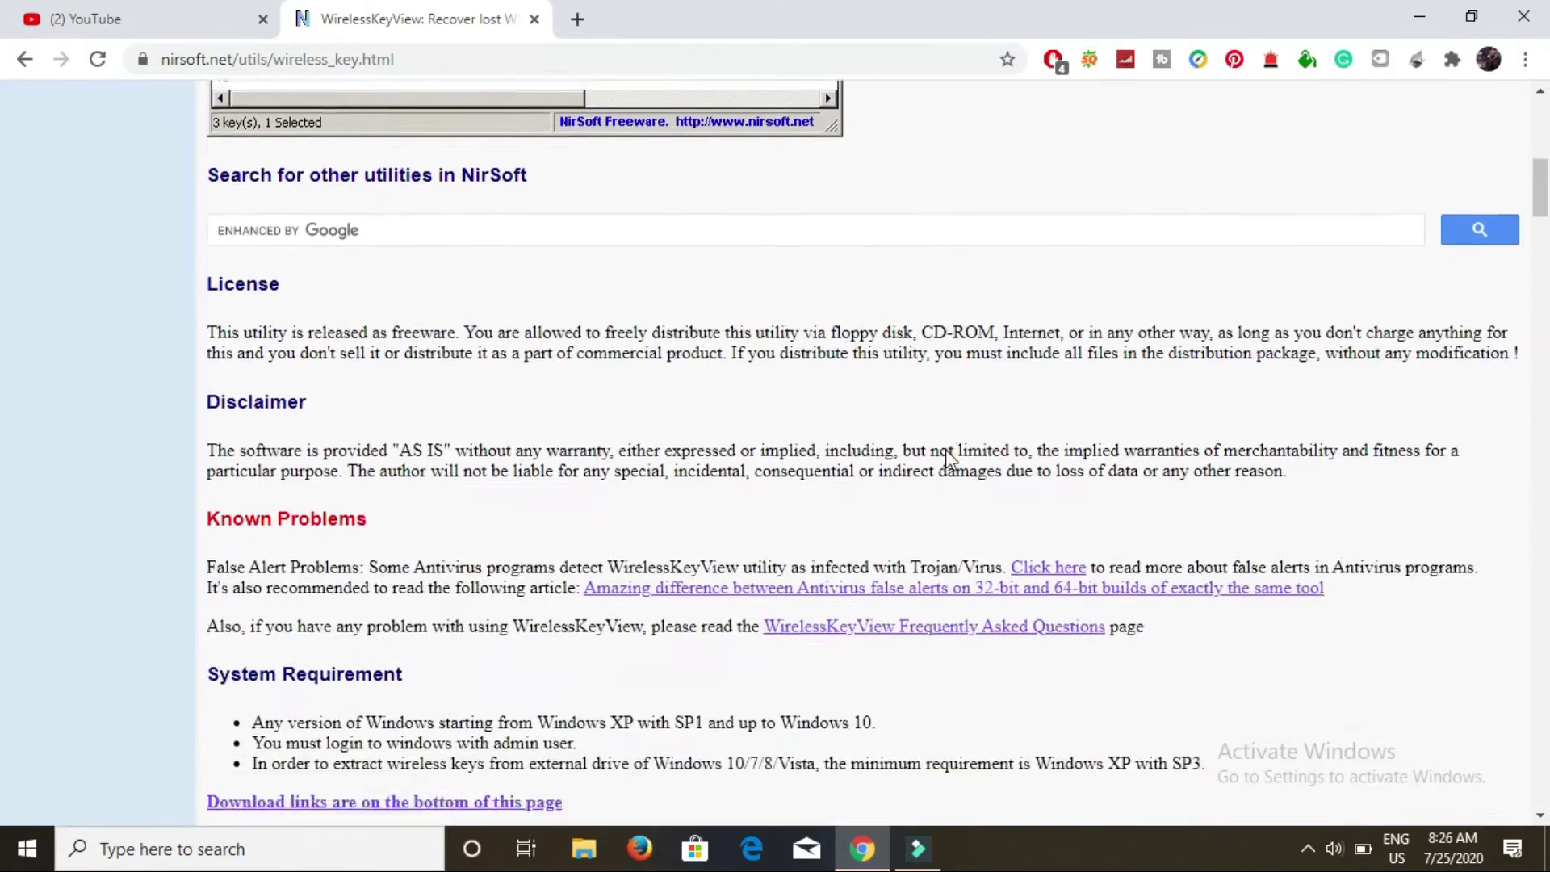
scroll(950, 459, "down", 1)
scroll(950, 459, "down", 1)
scroll(949, 459, "down", 2)
scroll(951, 460, "down", 1)
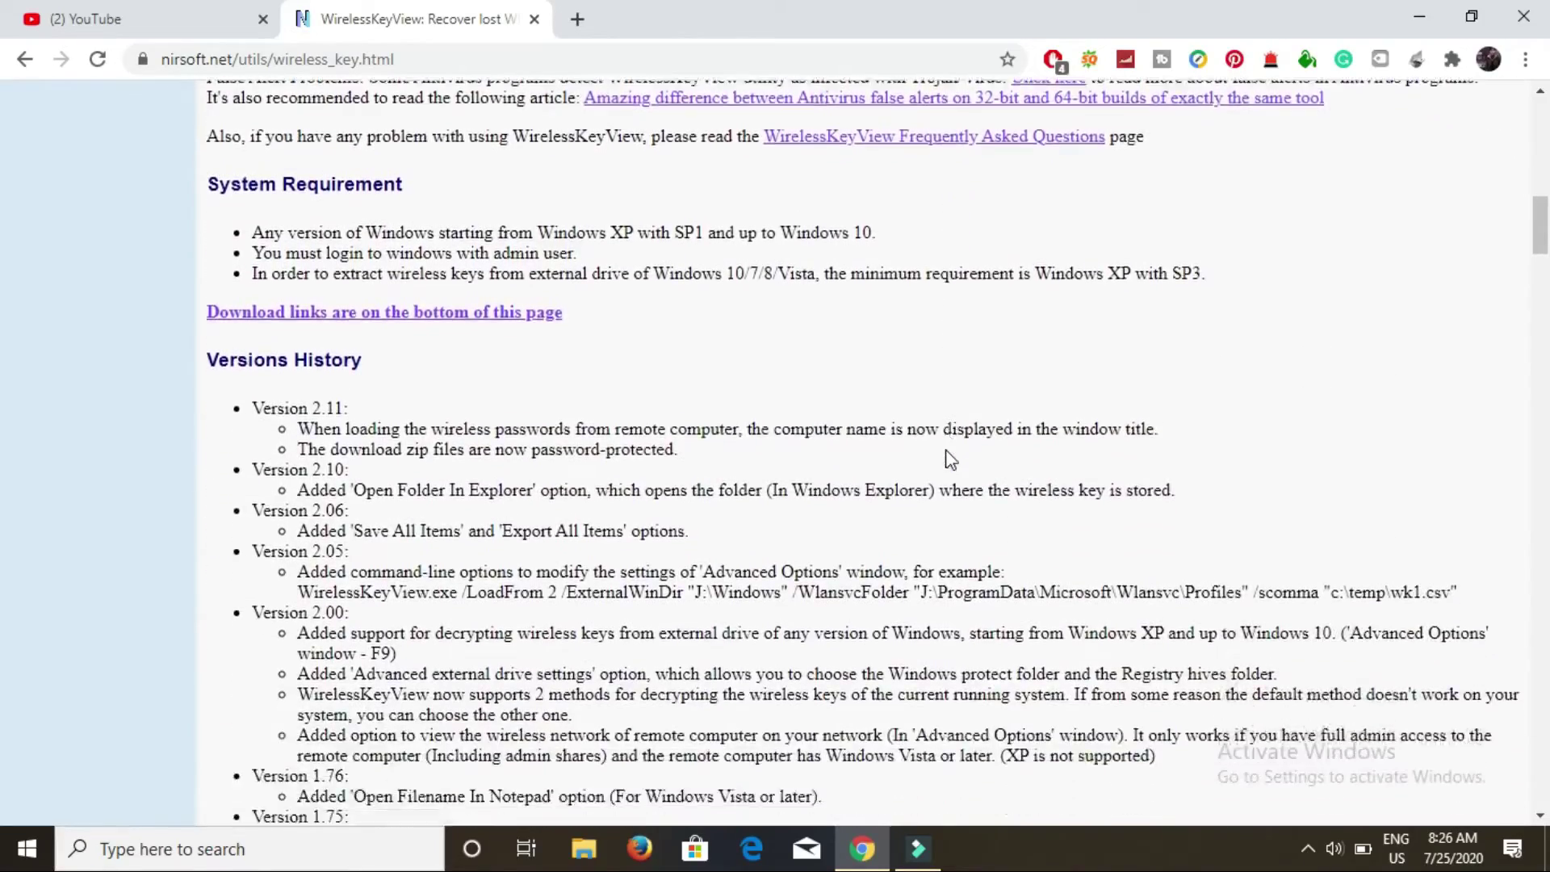
scroll(950, 460, "down", 2)
scroll(950, 458, "down", 4)
scroll(950, 460, "down", 2)
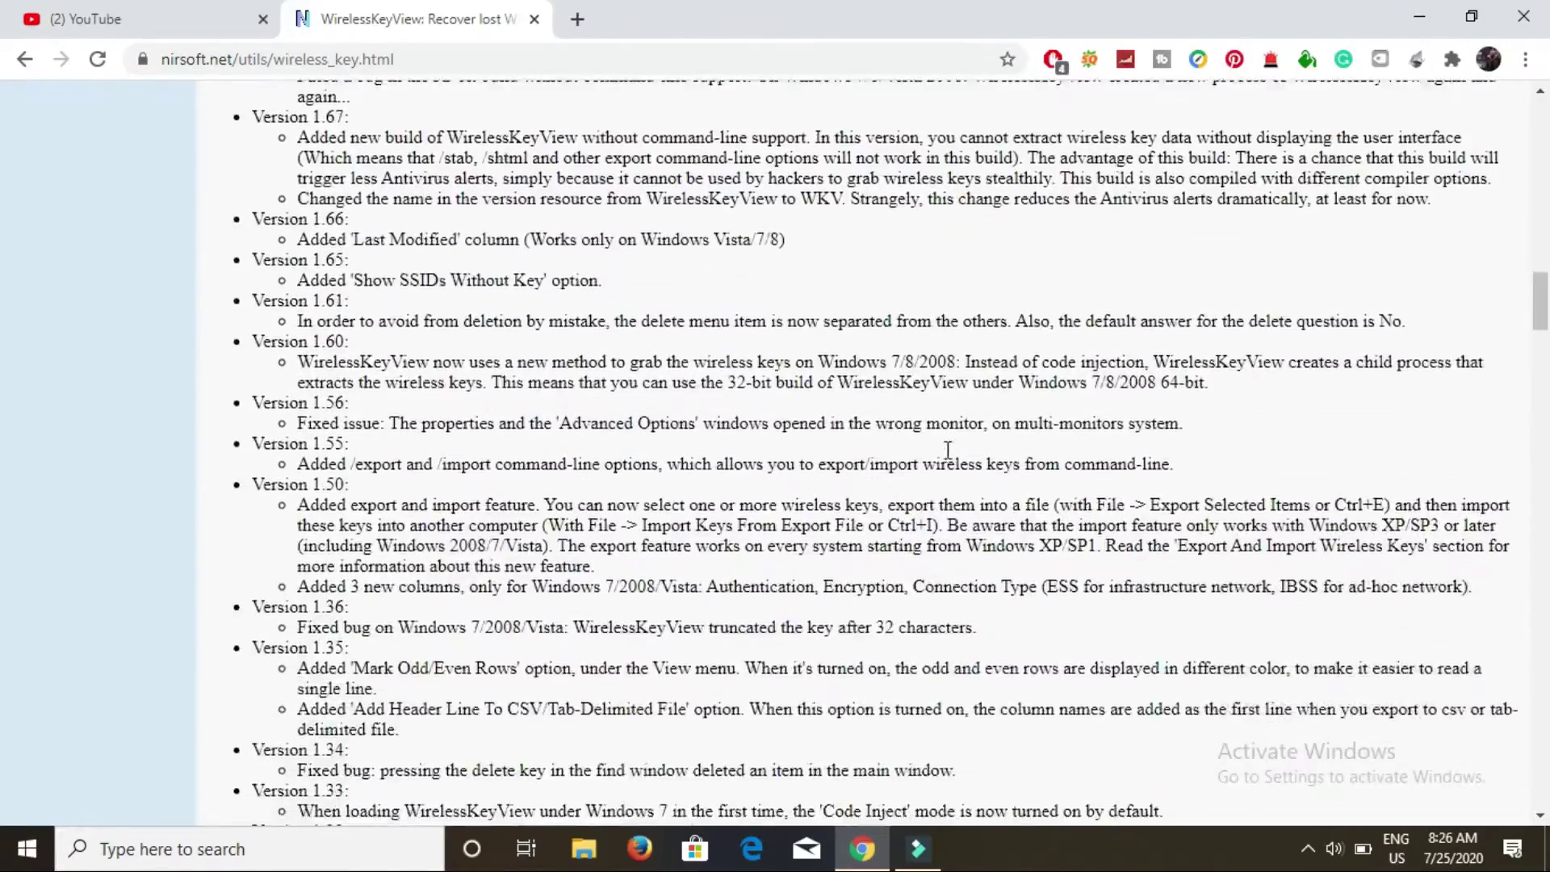
scroll(950, 460, "down", 5)
scroll(949, 451, "down", 2)
scroll(949, 451, "down", 4)
scroll(949, 451, "down", 4)
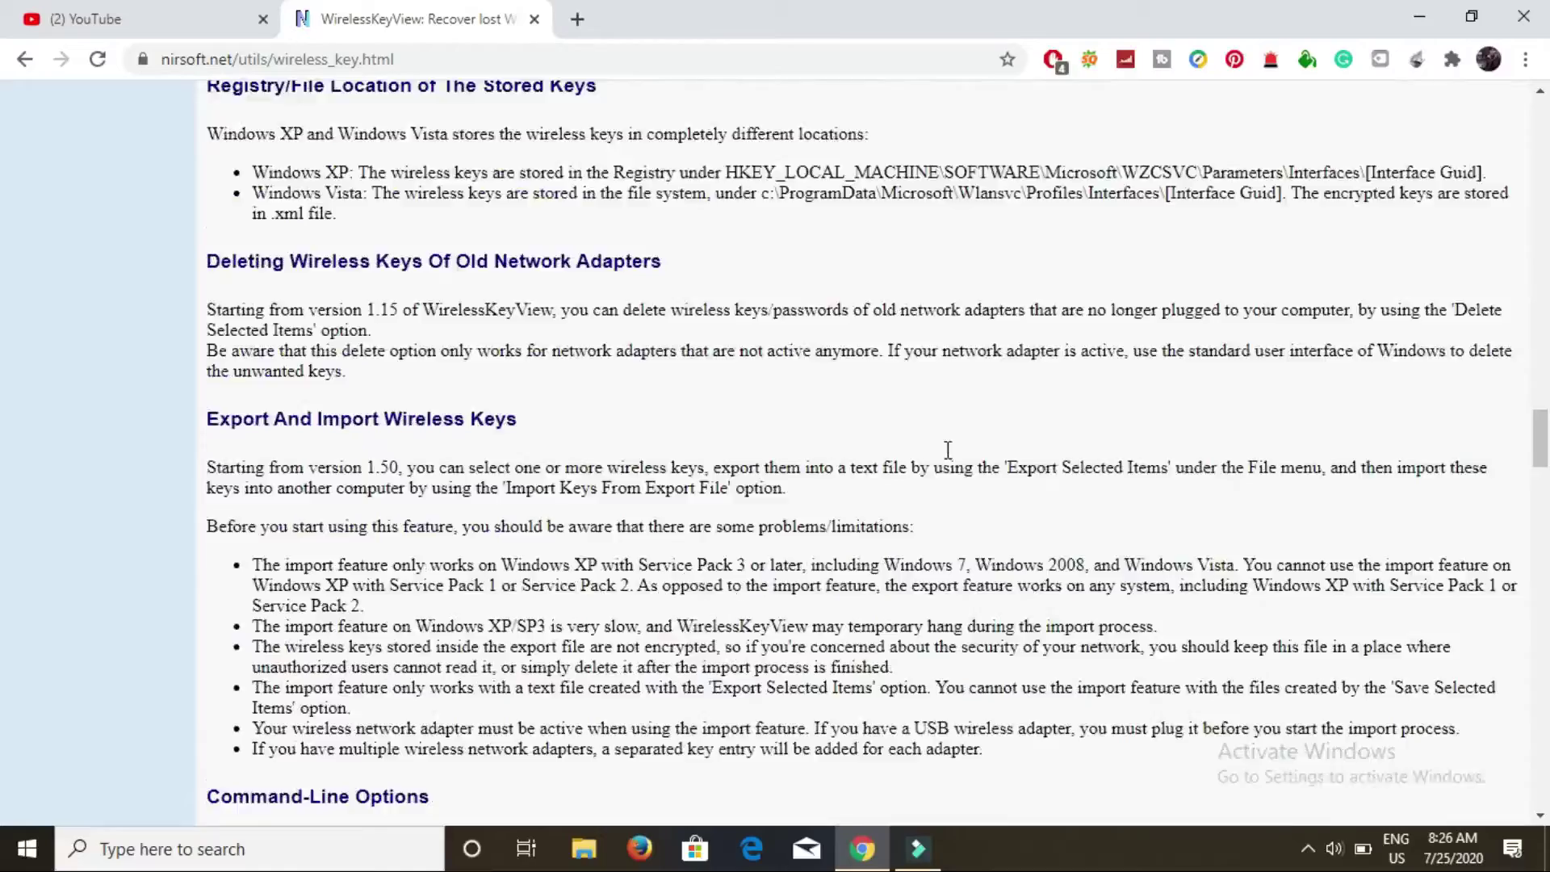
scroll(948, 451, "down", 1)
scroll(949, 451, "down", 5)
scroll(949, 451, "down", 8)
scroll(949, 451, "down", 2)
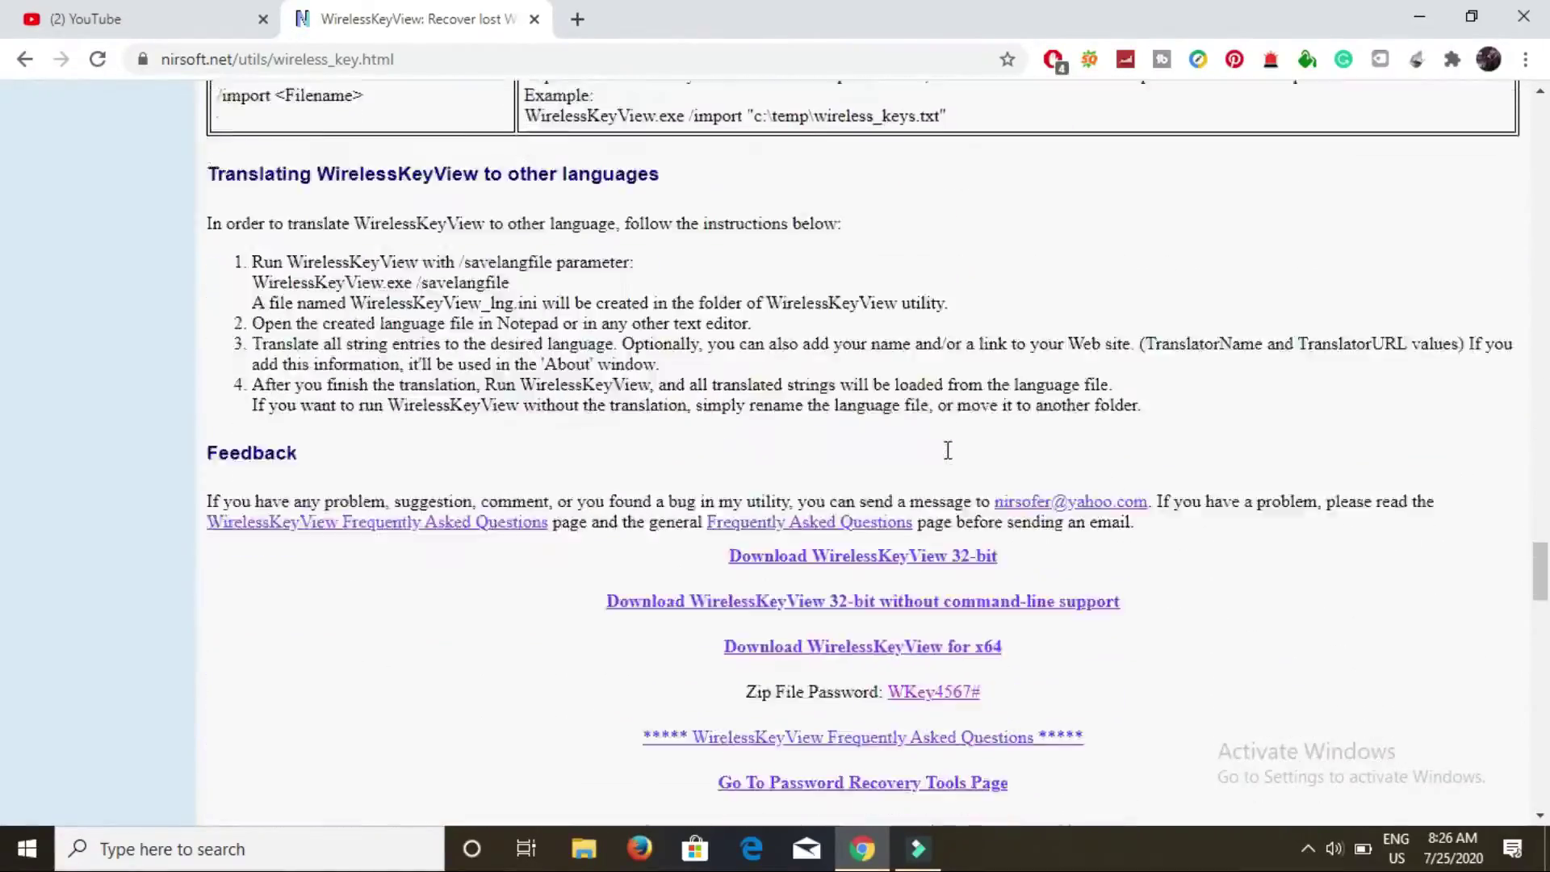
scroll(948, 450, "down", 3)
scroll(948, 451, "up", 2)
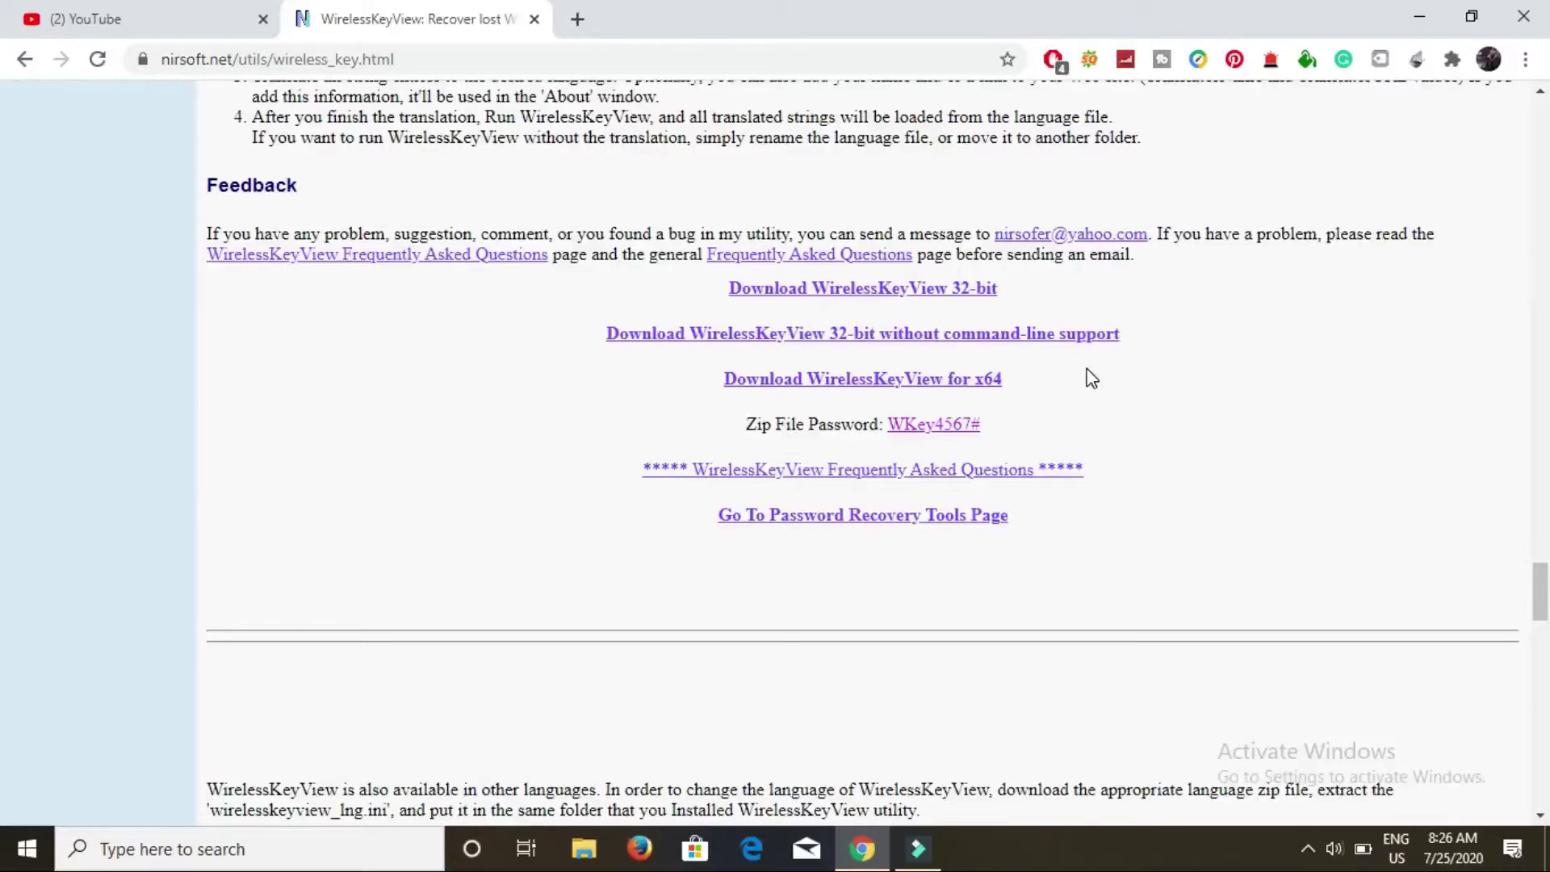
left_click(917, 388)
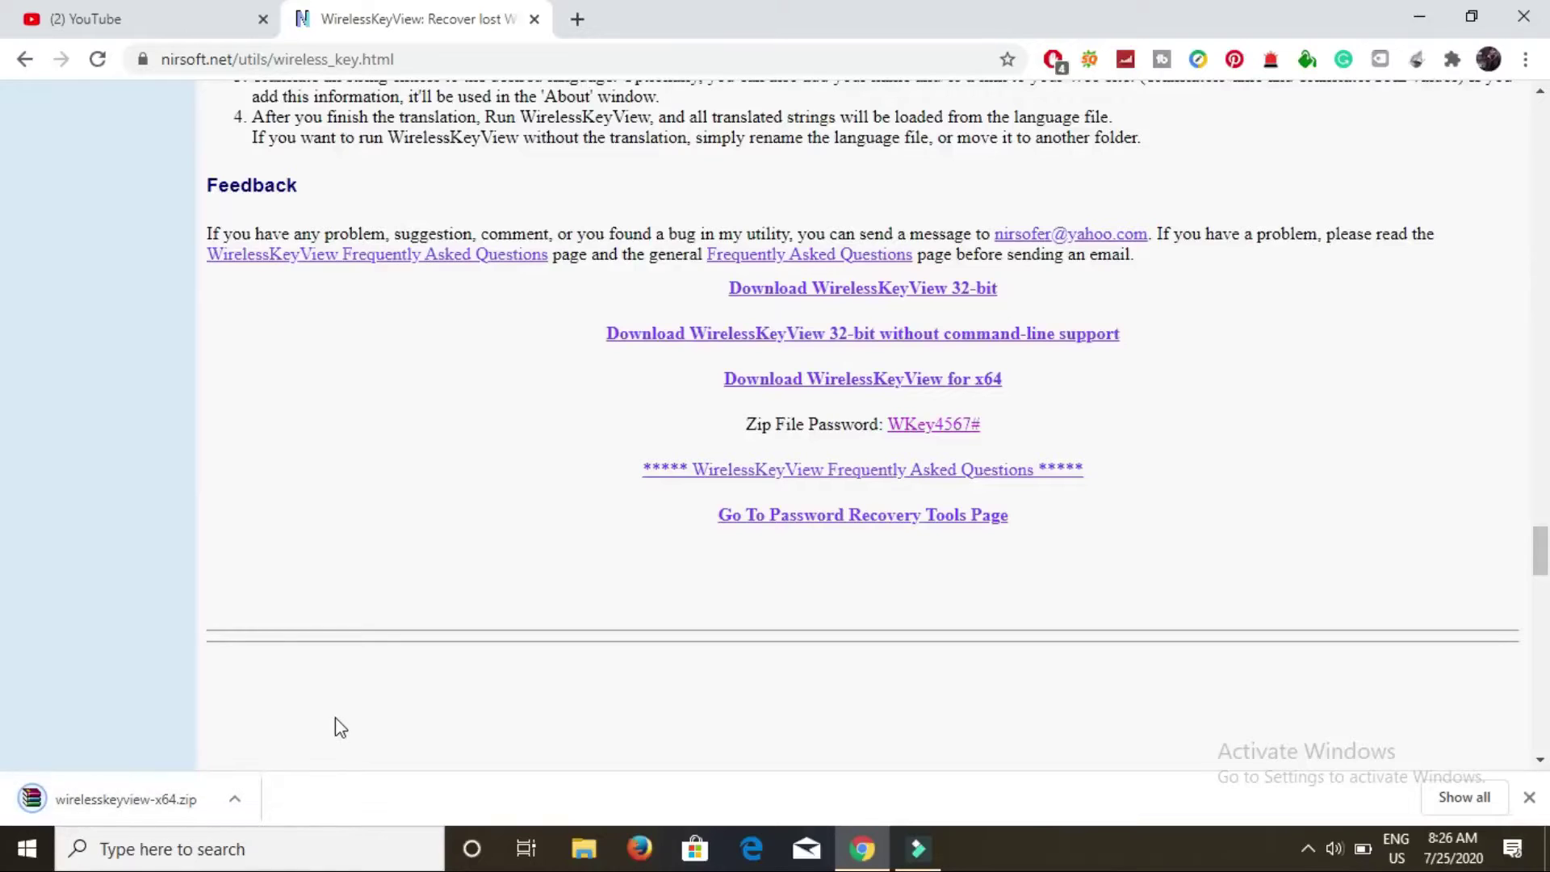
left_click(140, 801)
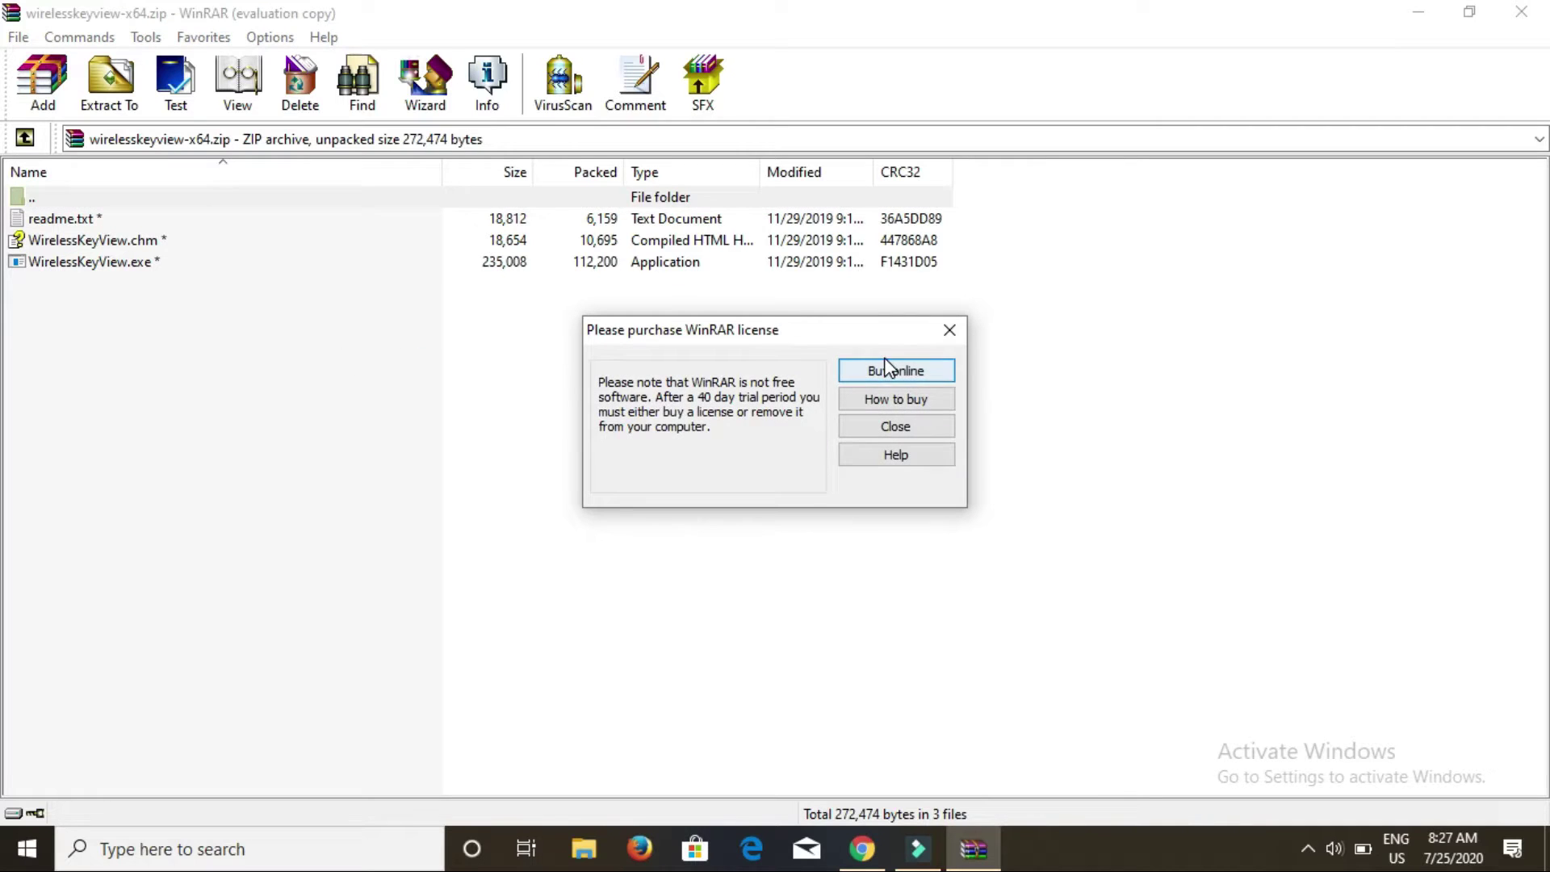
Step: Close WinRAR's licence notice and run WirelessKeyView.exe from the archive
left_click(873, 430)
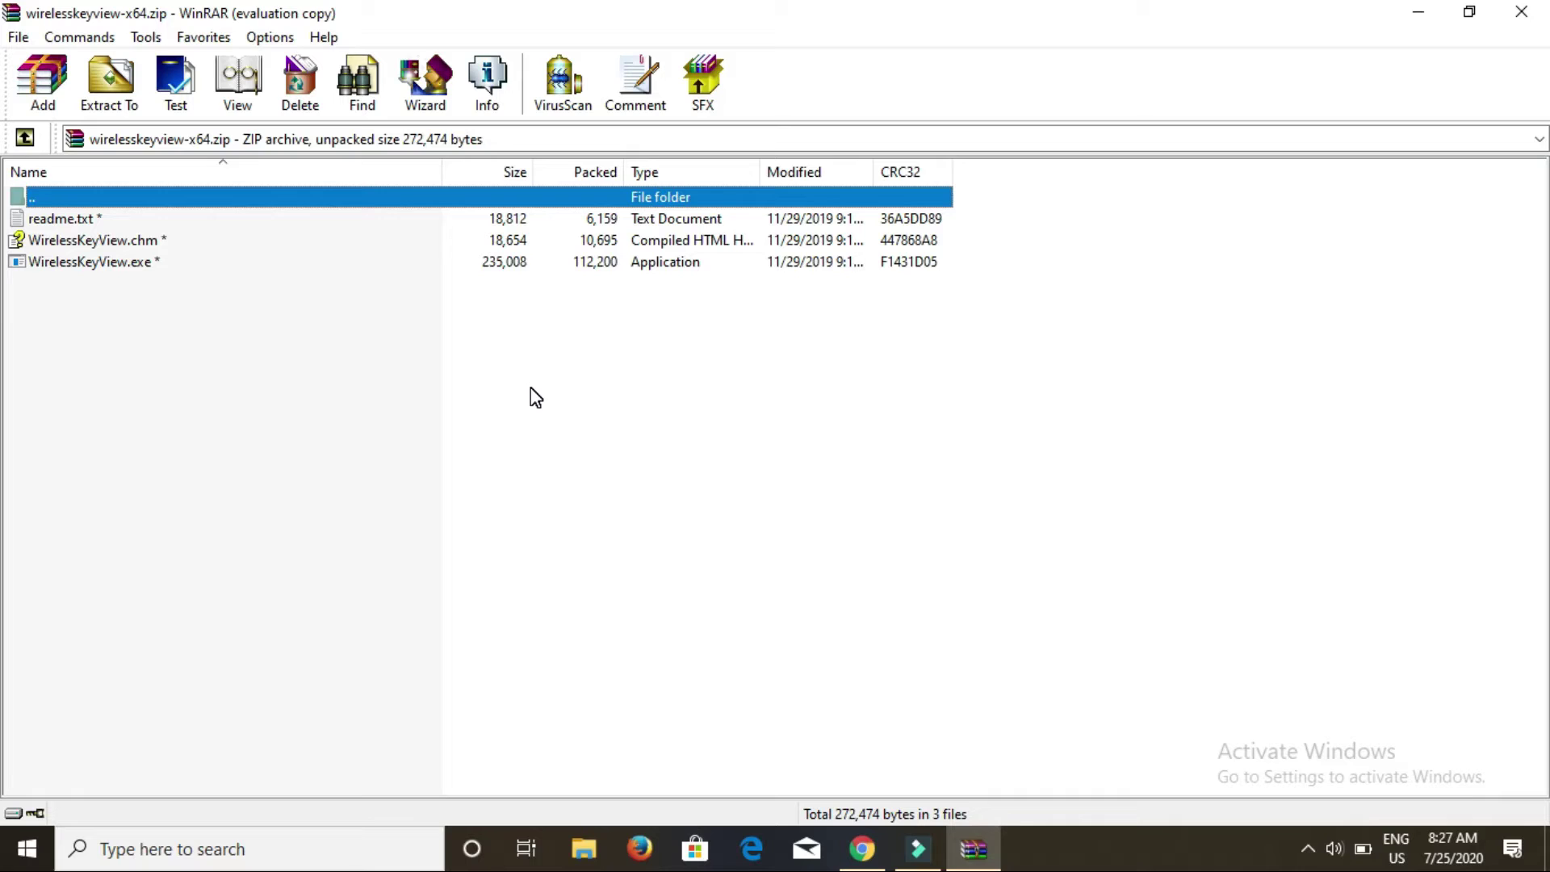
double_click(118, 263)
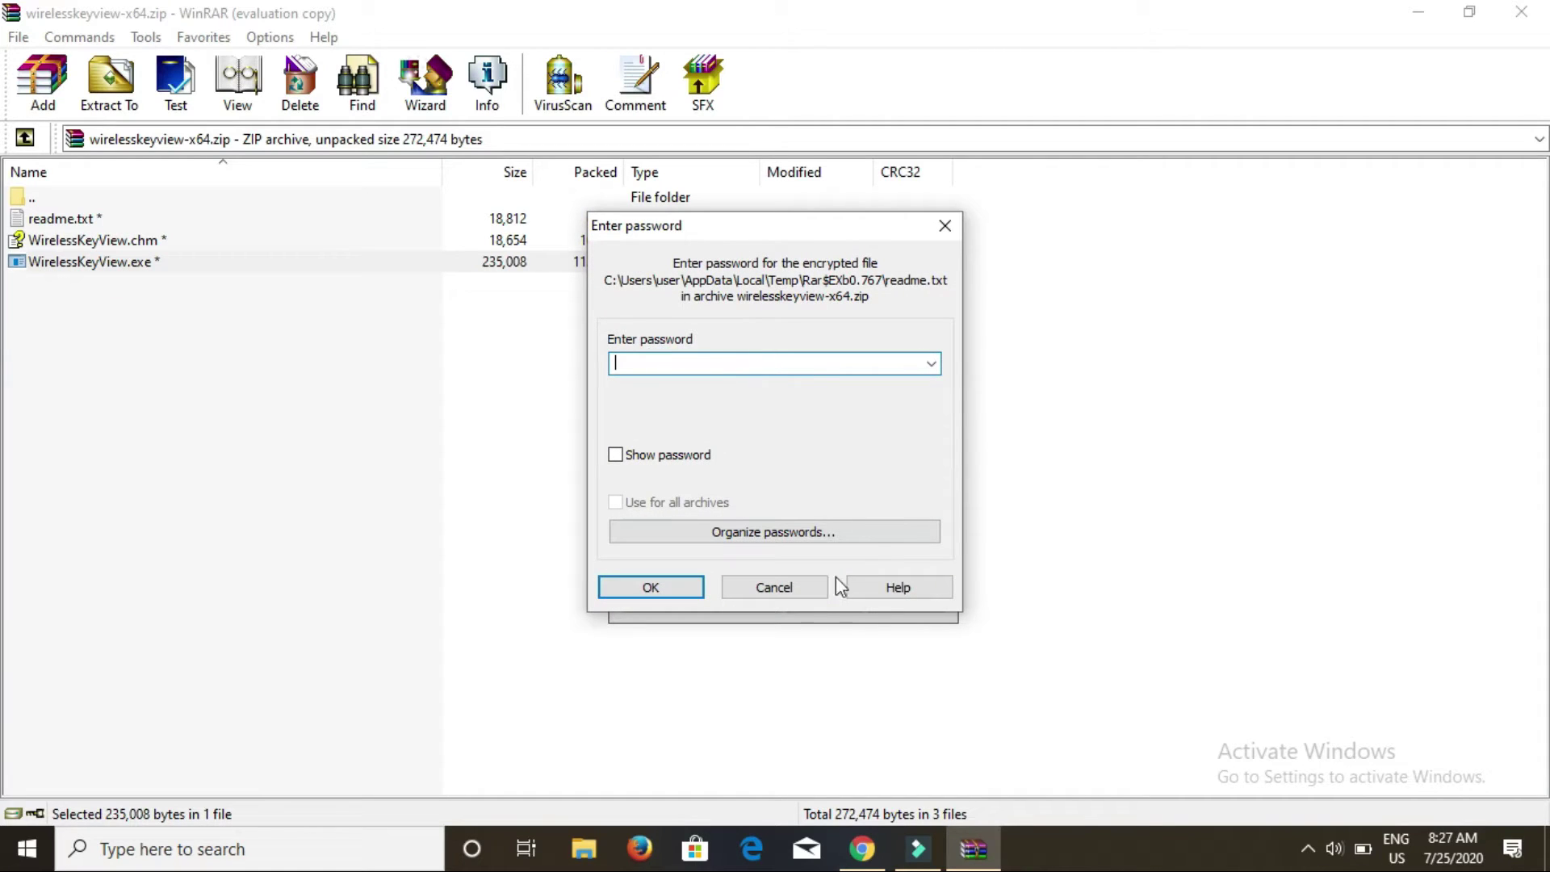
left_click(864, 853)
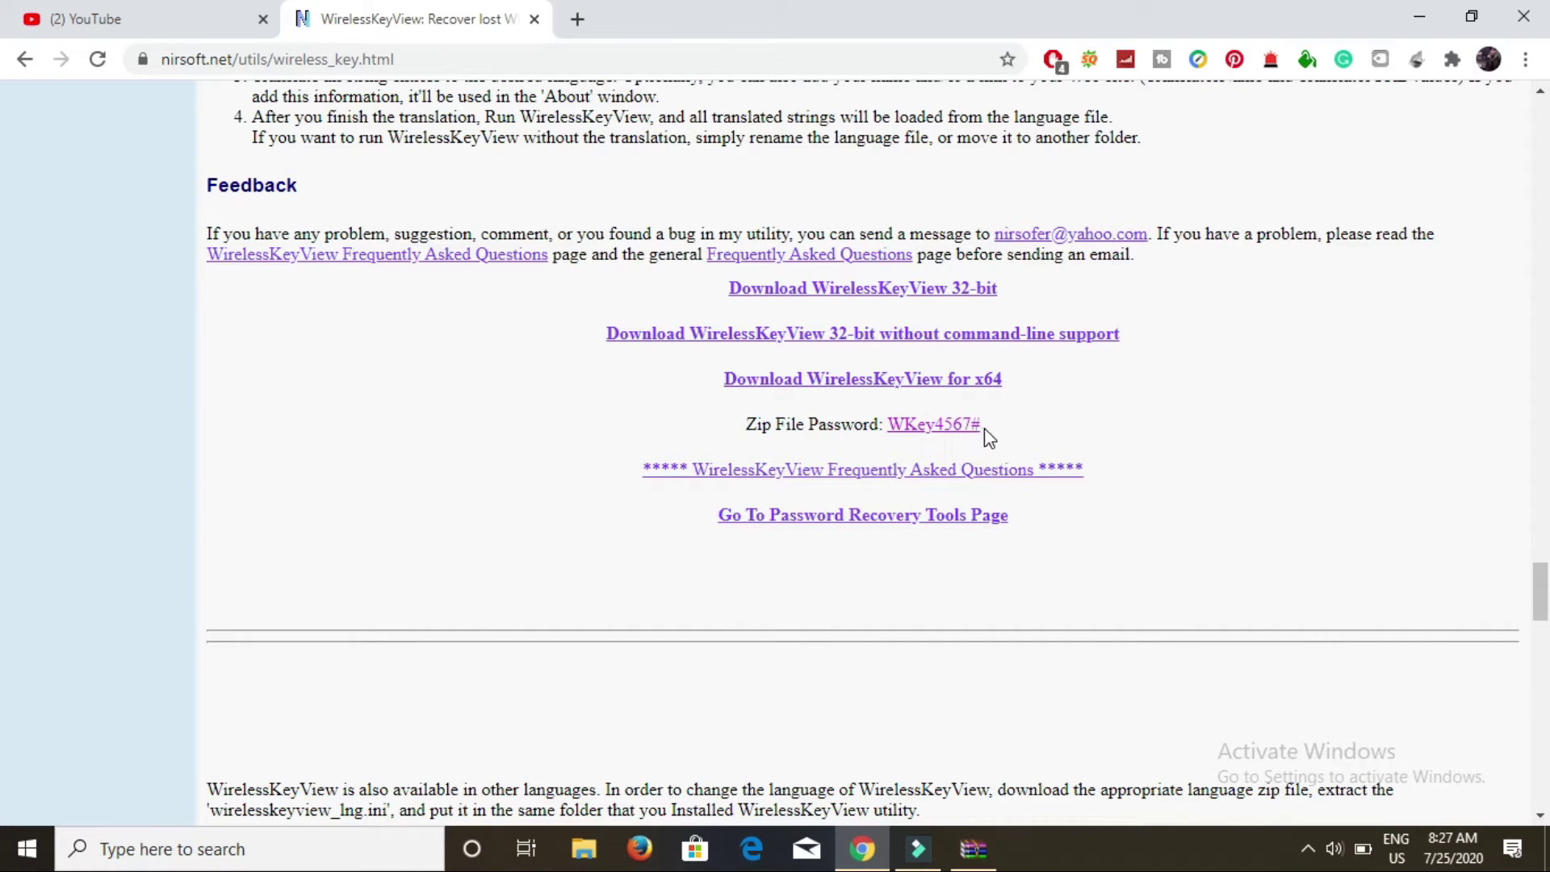
left_click_drag(987, 434, 893, 436)
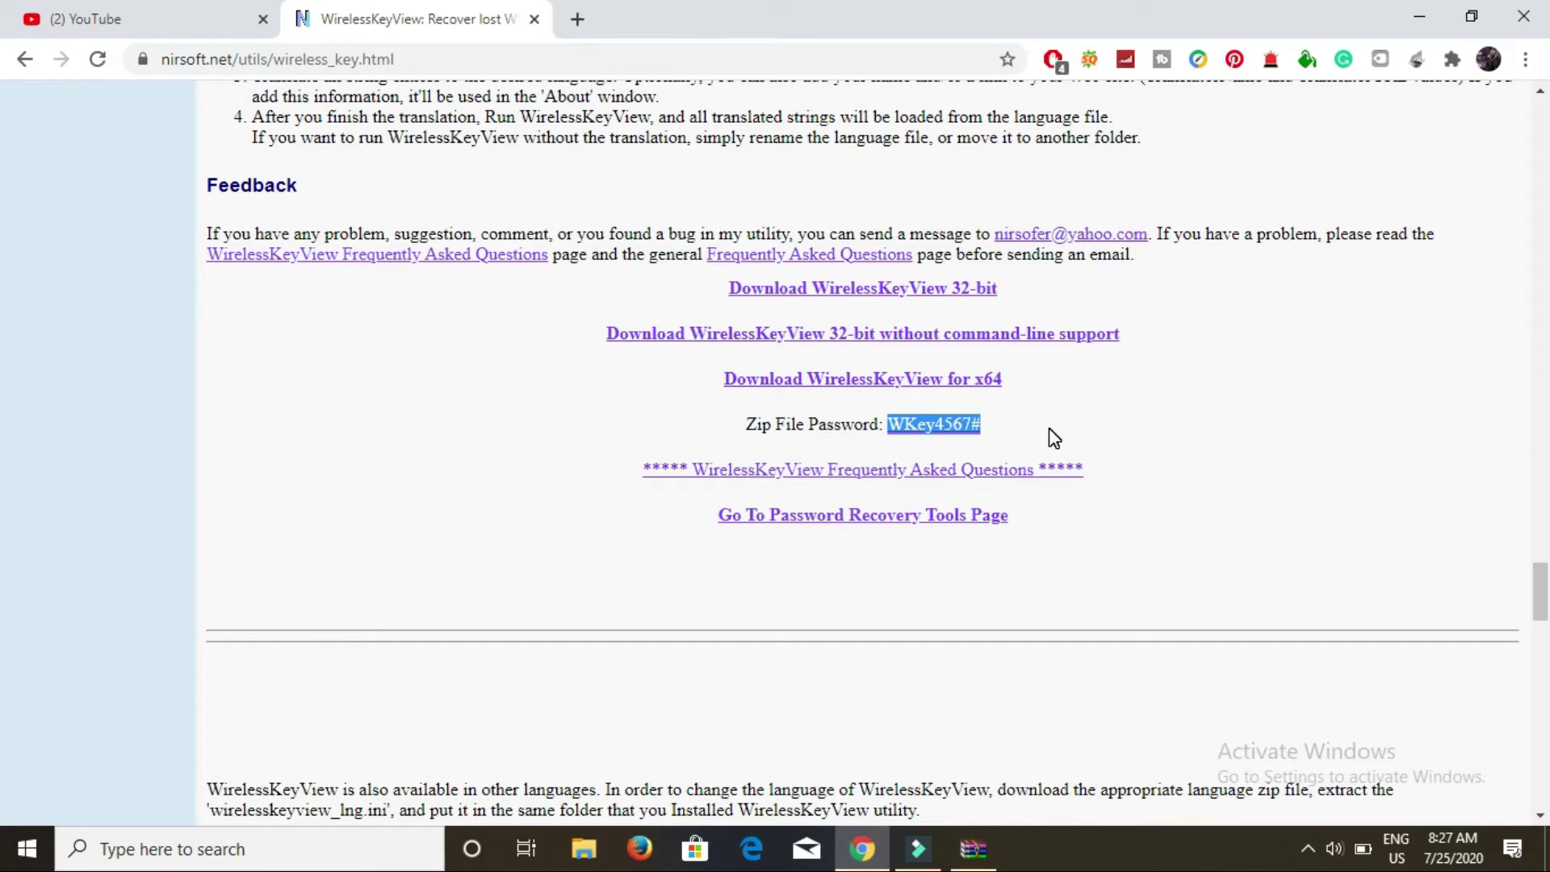
right_click(975, 434)
left_click(1075, 595)
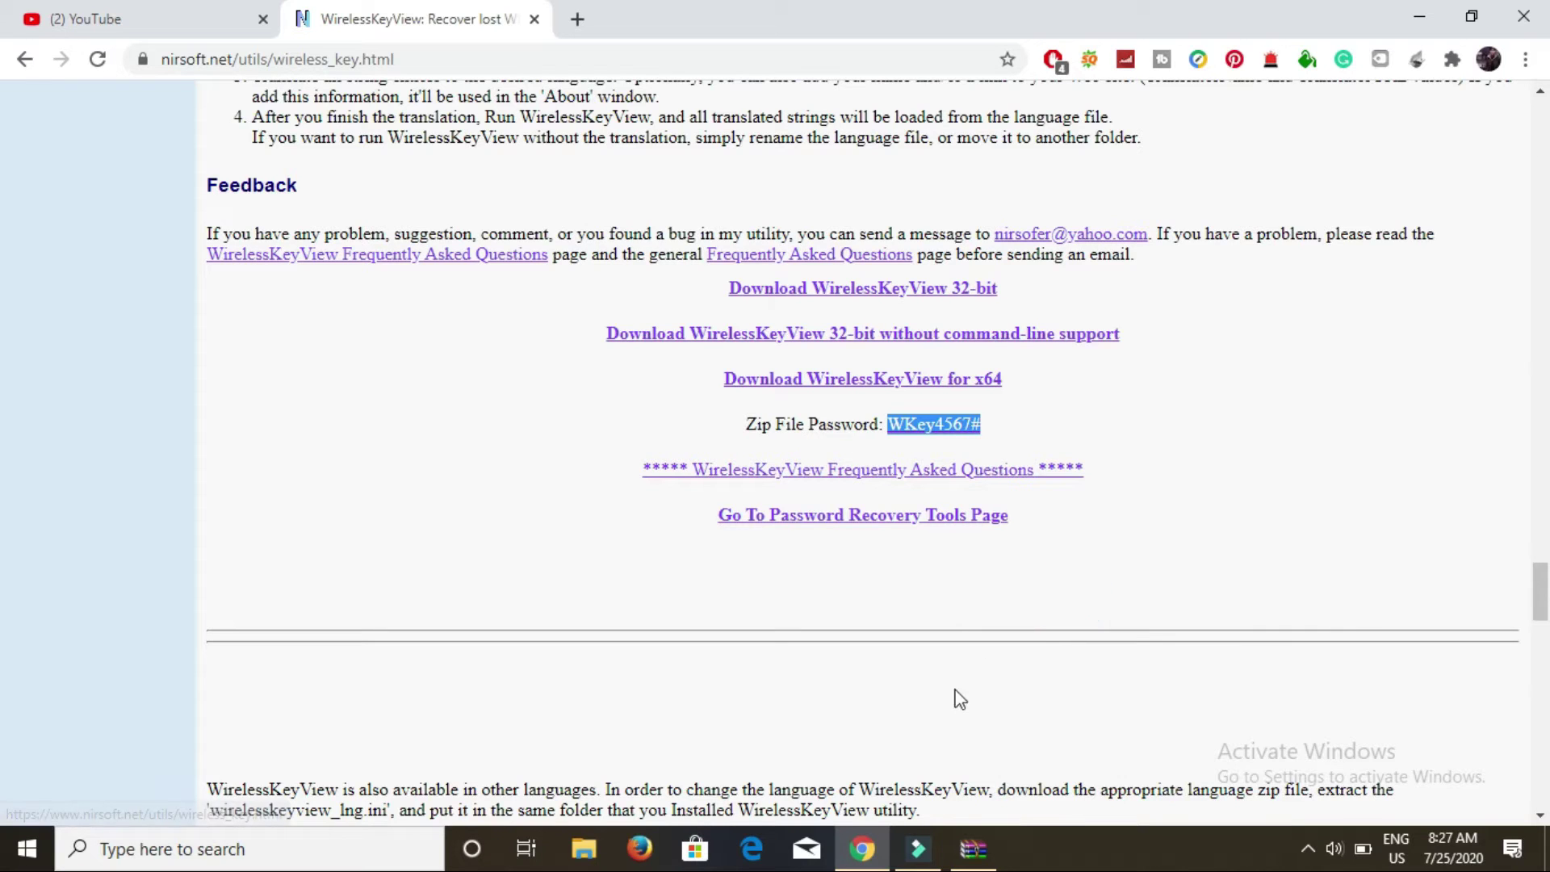
left_click(974, 848)
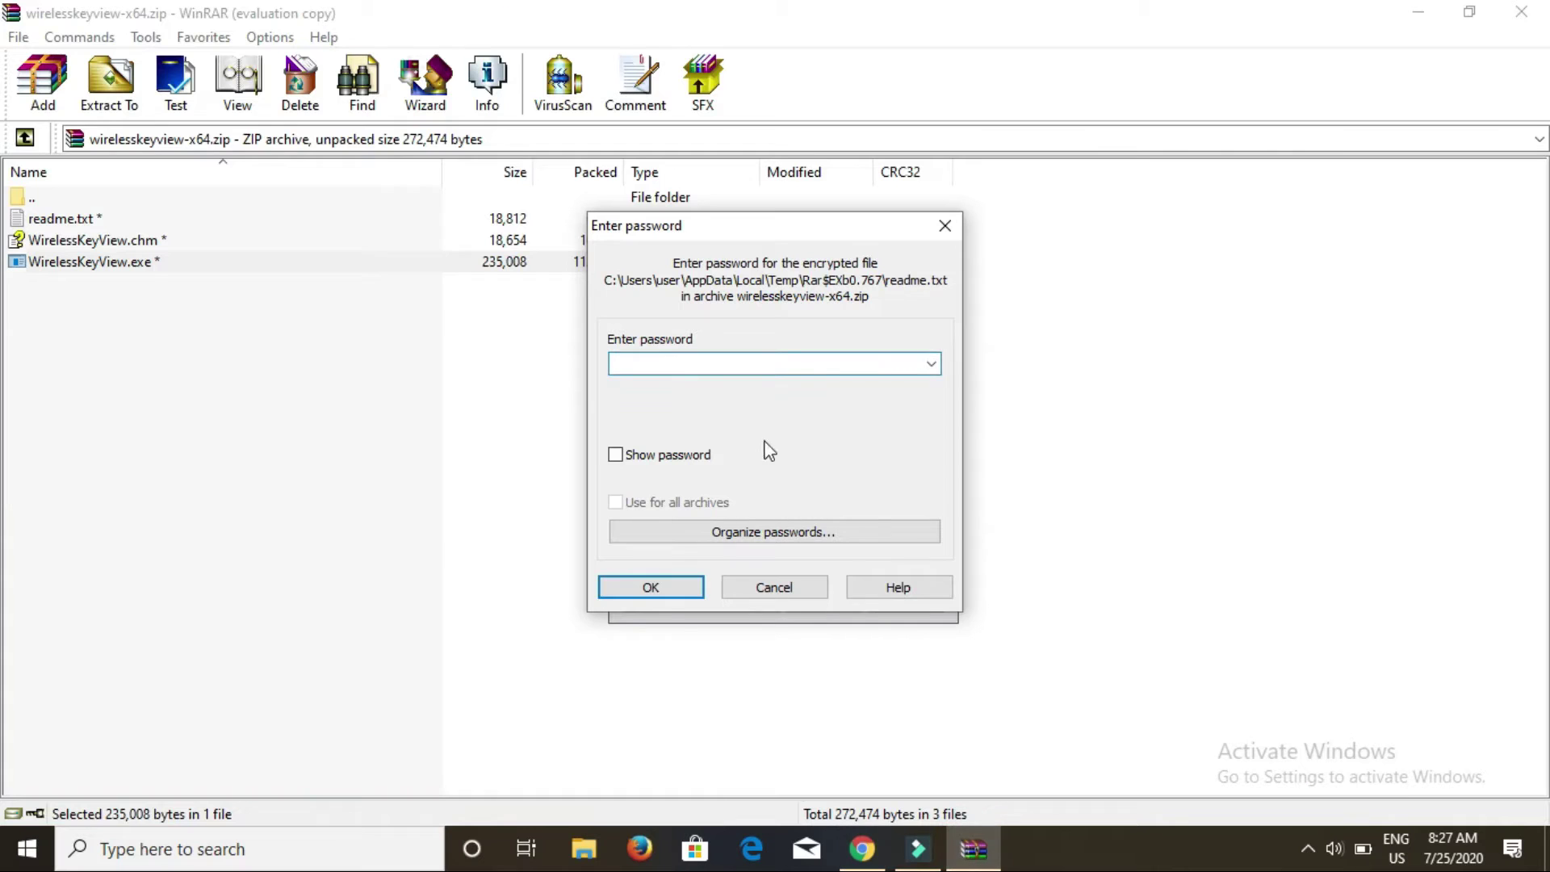
right_click(703, 363)
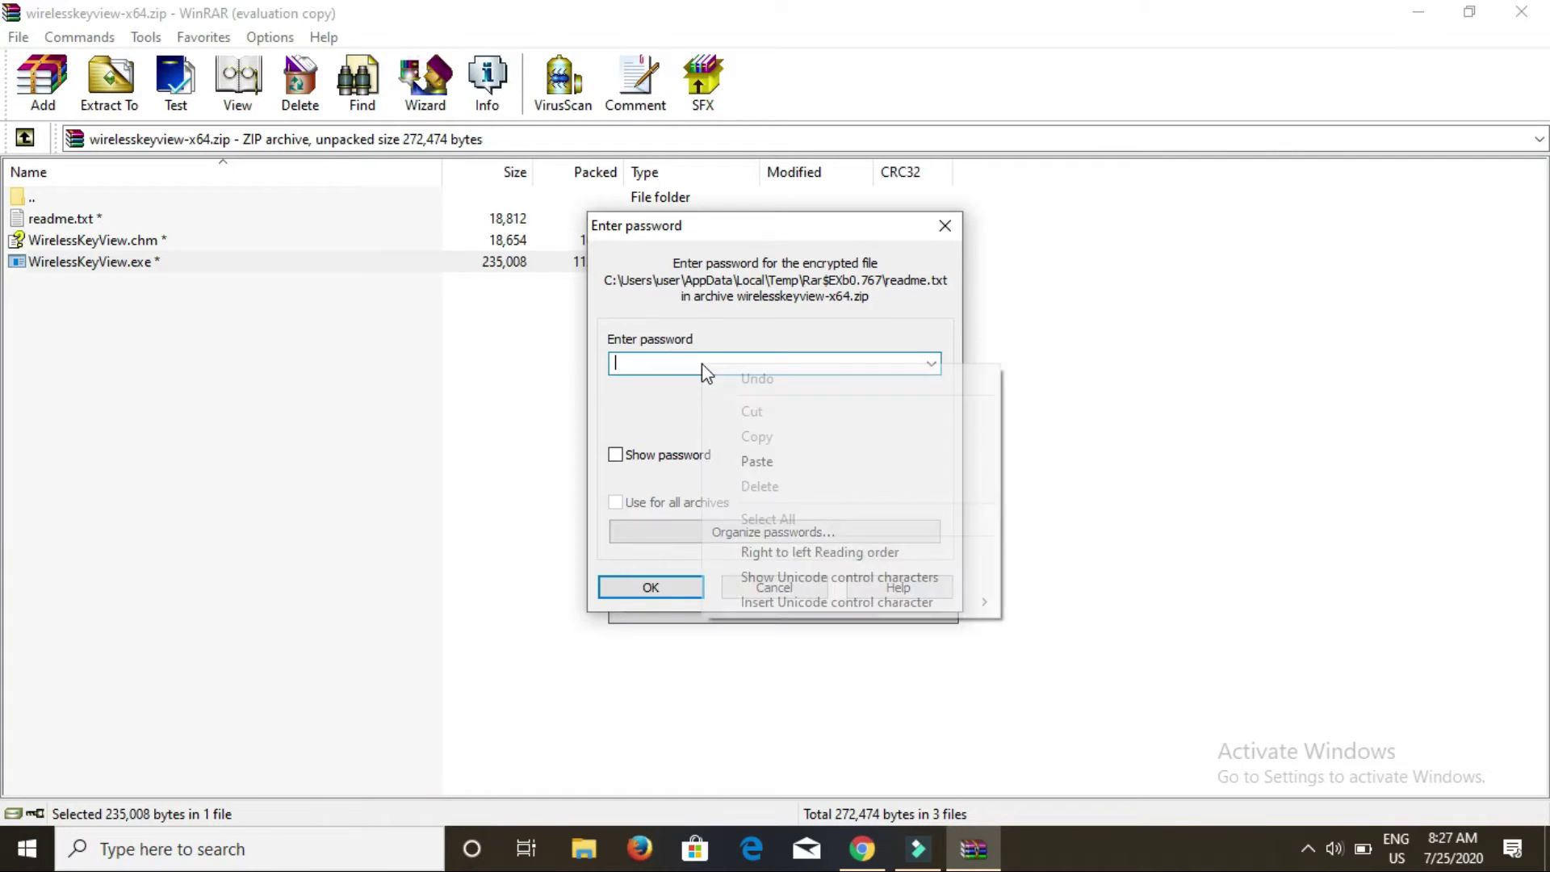
left_click(760, 460)
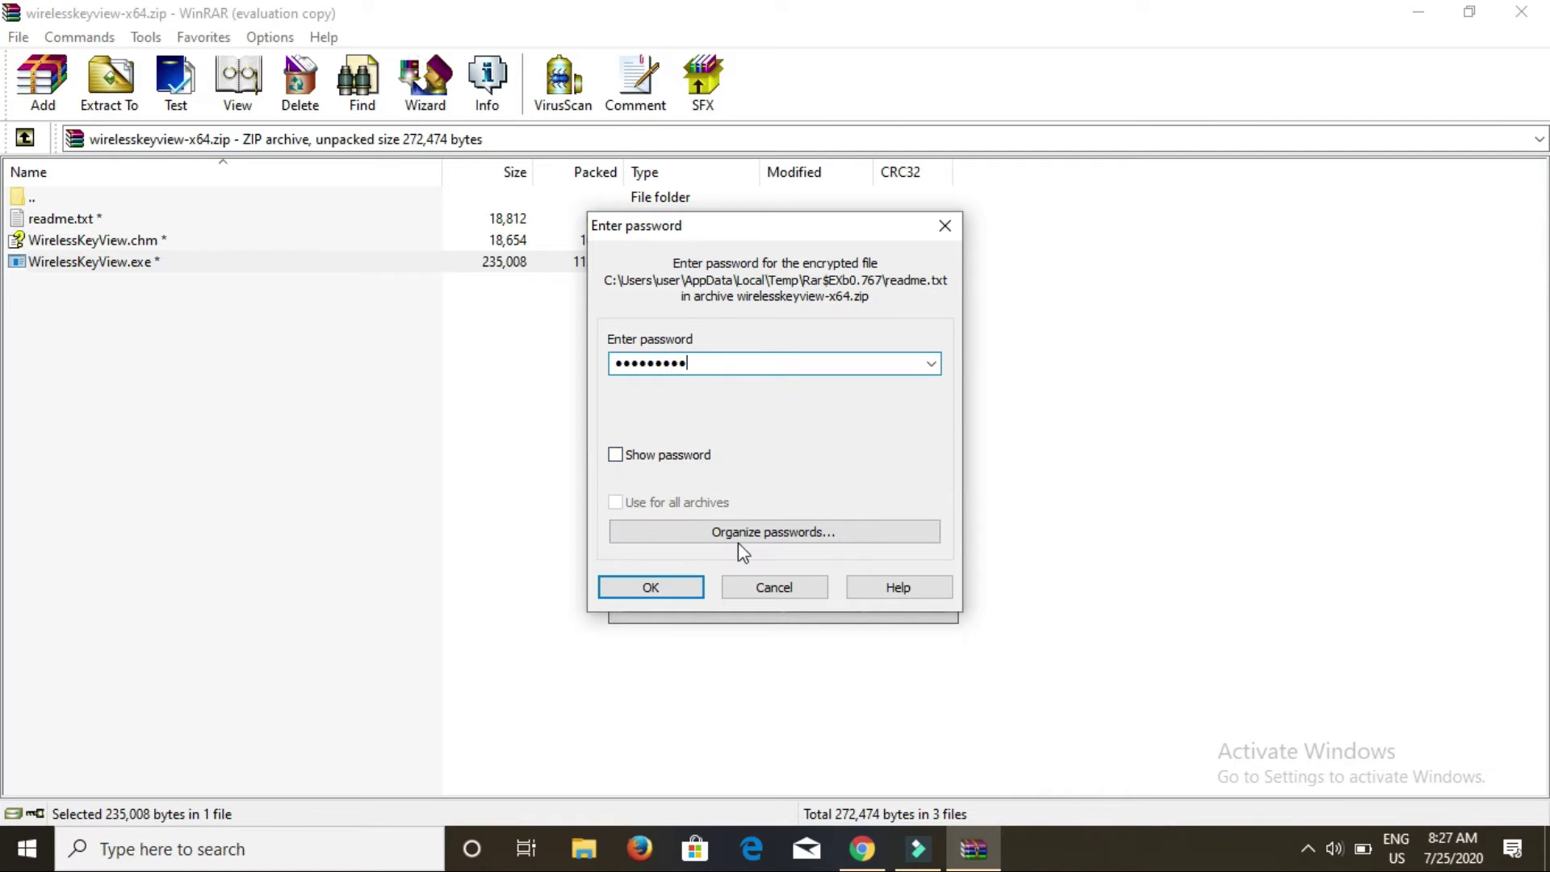
left_click(675, 591)
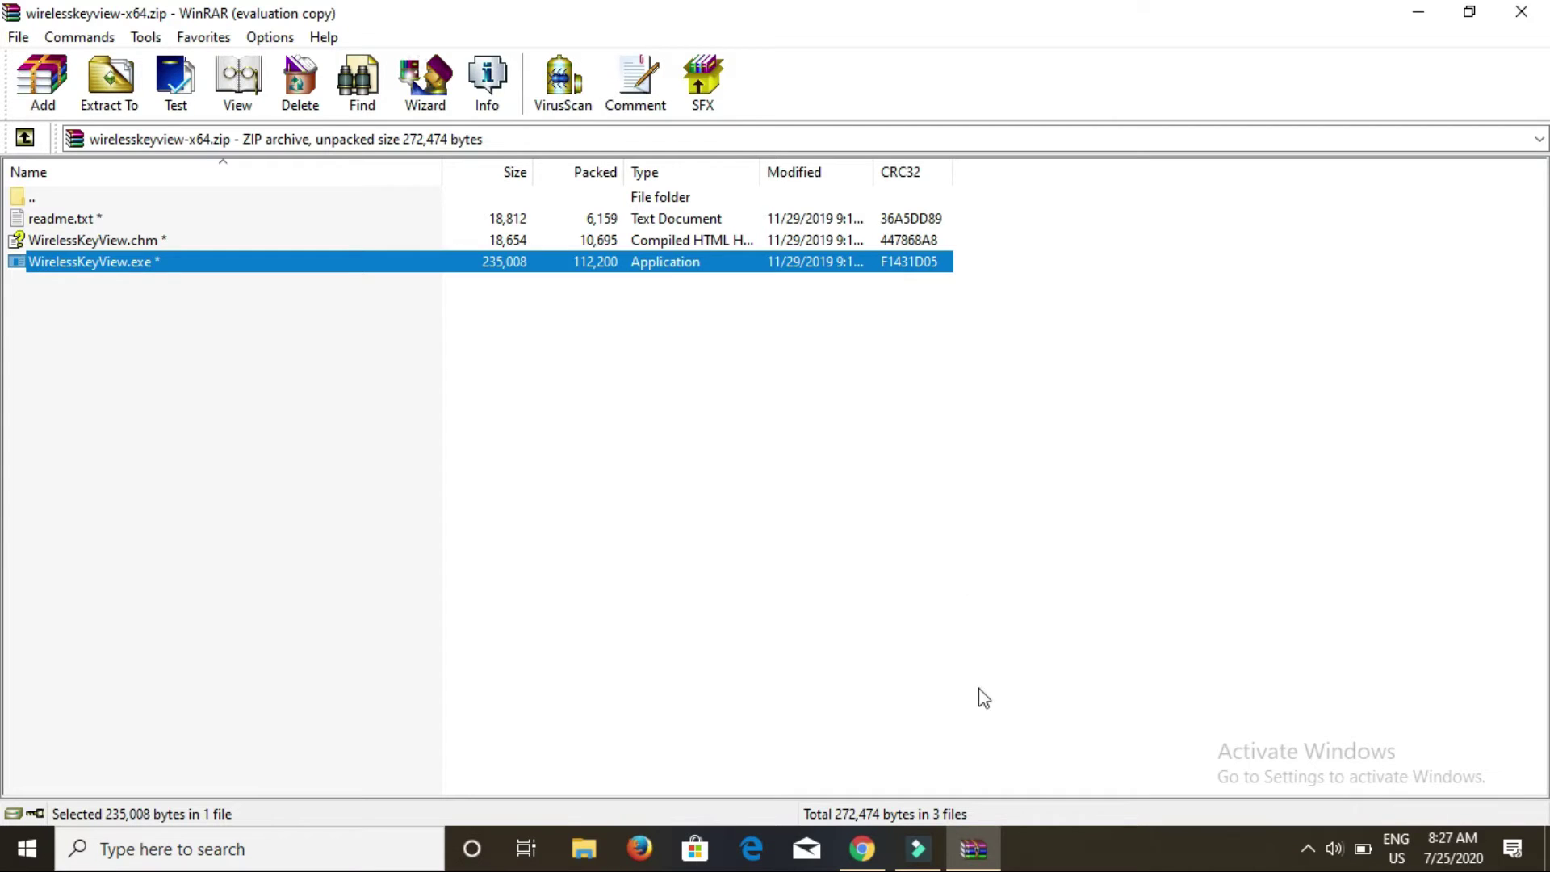
left_click(976, 842)
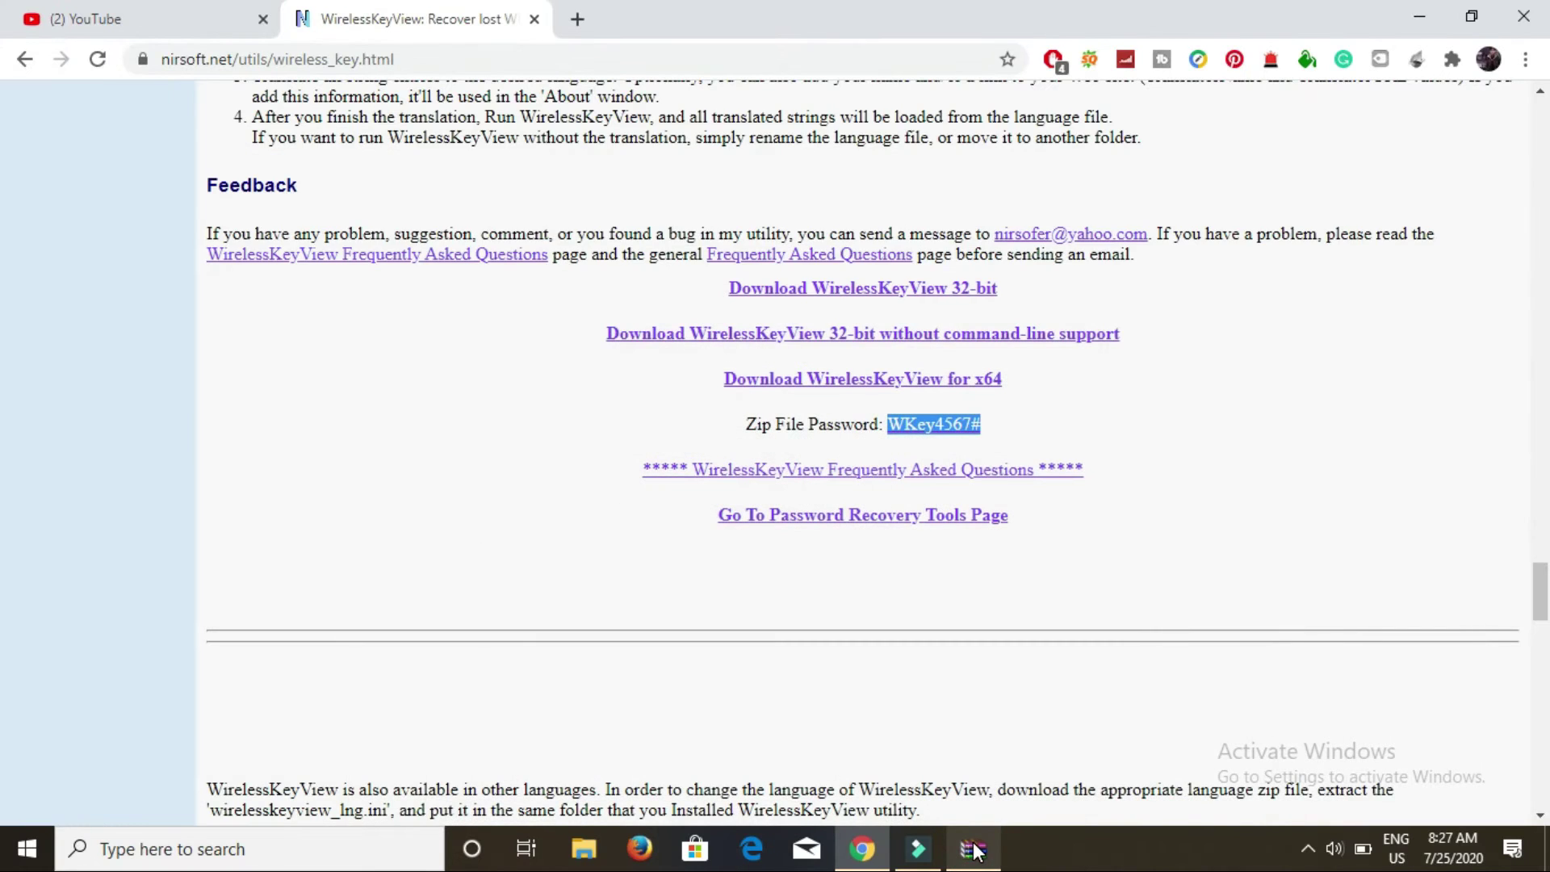
left_click(975, 851)
Step: Bring WirelessKeyView to the front, showing hex and ASCII keys for 15 saved networks
left_click(975, 851)
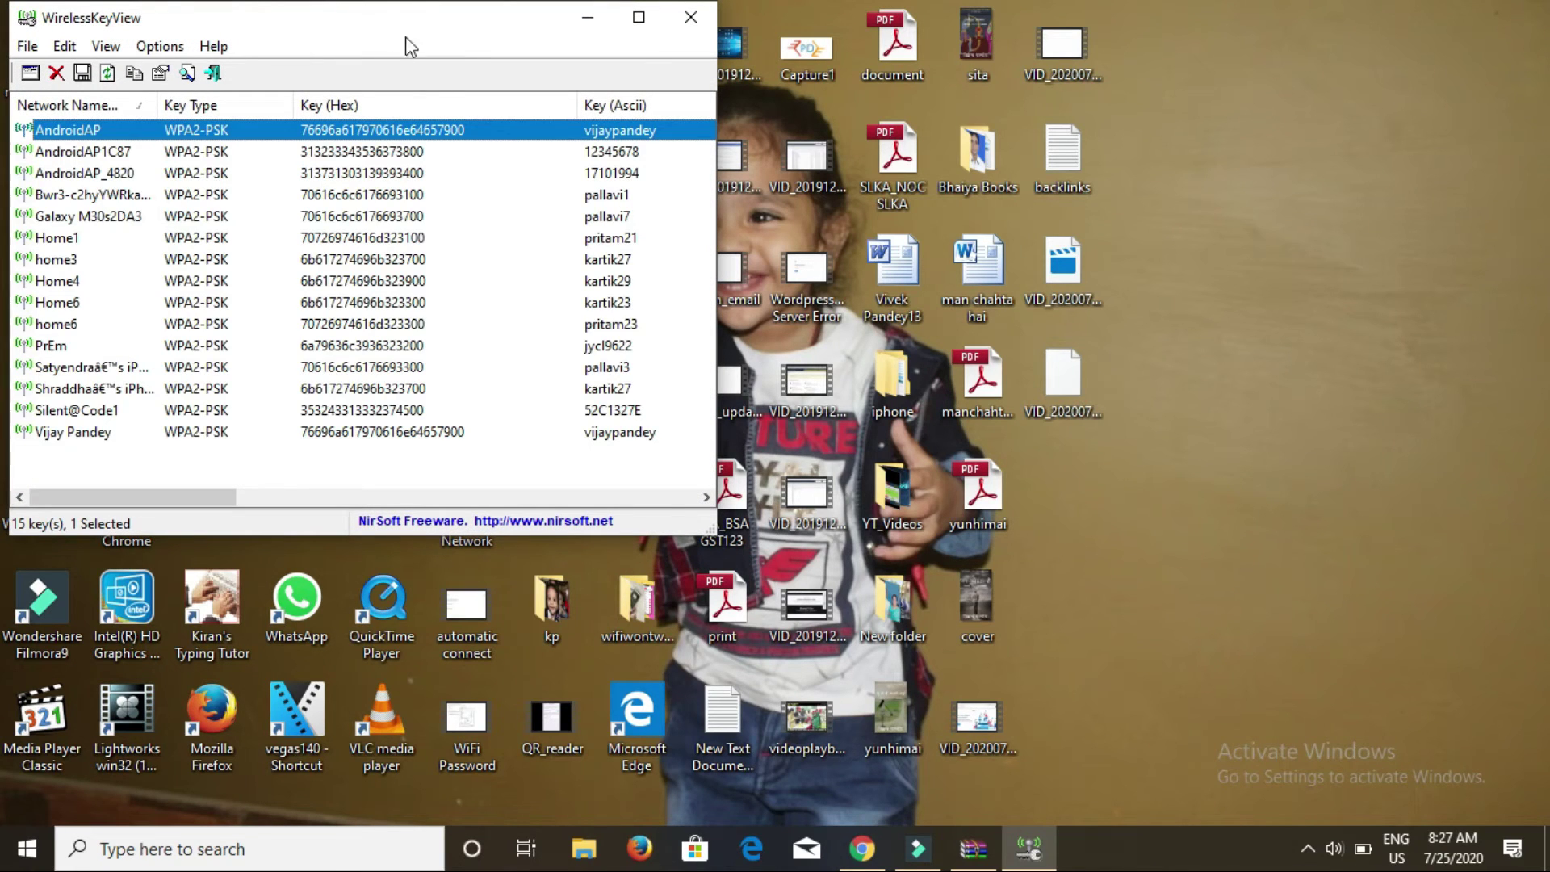
Step: Center the WirelessKeyView window, adjust the Network Name column width, and maximise the window
left_click_drag(357, 24, 756, 70)
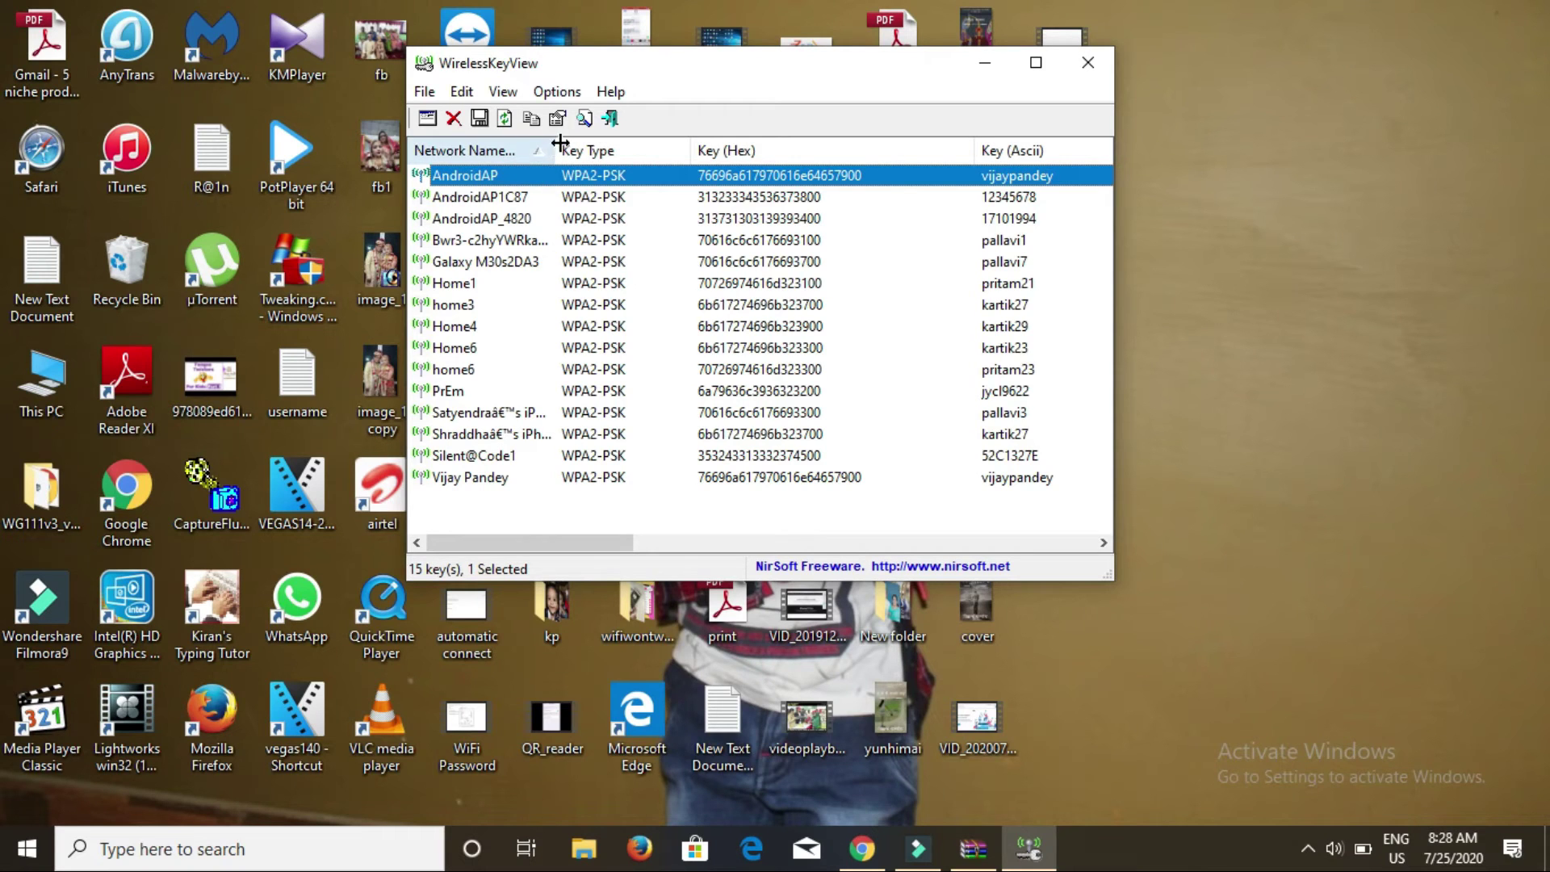
left_click_drag(556, 147, 643, 147)
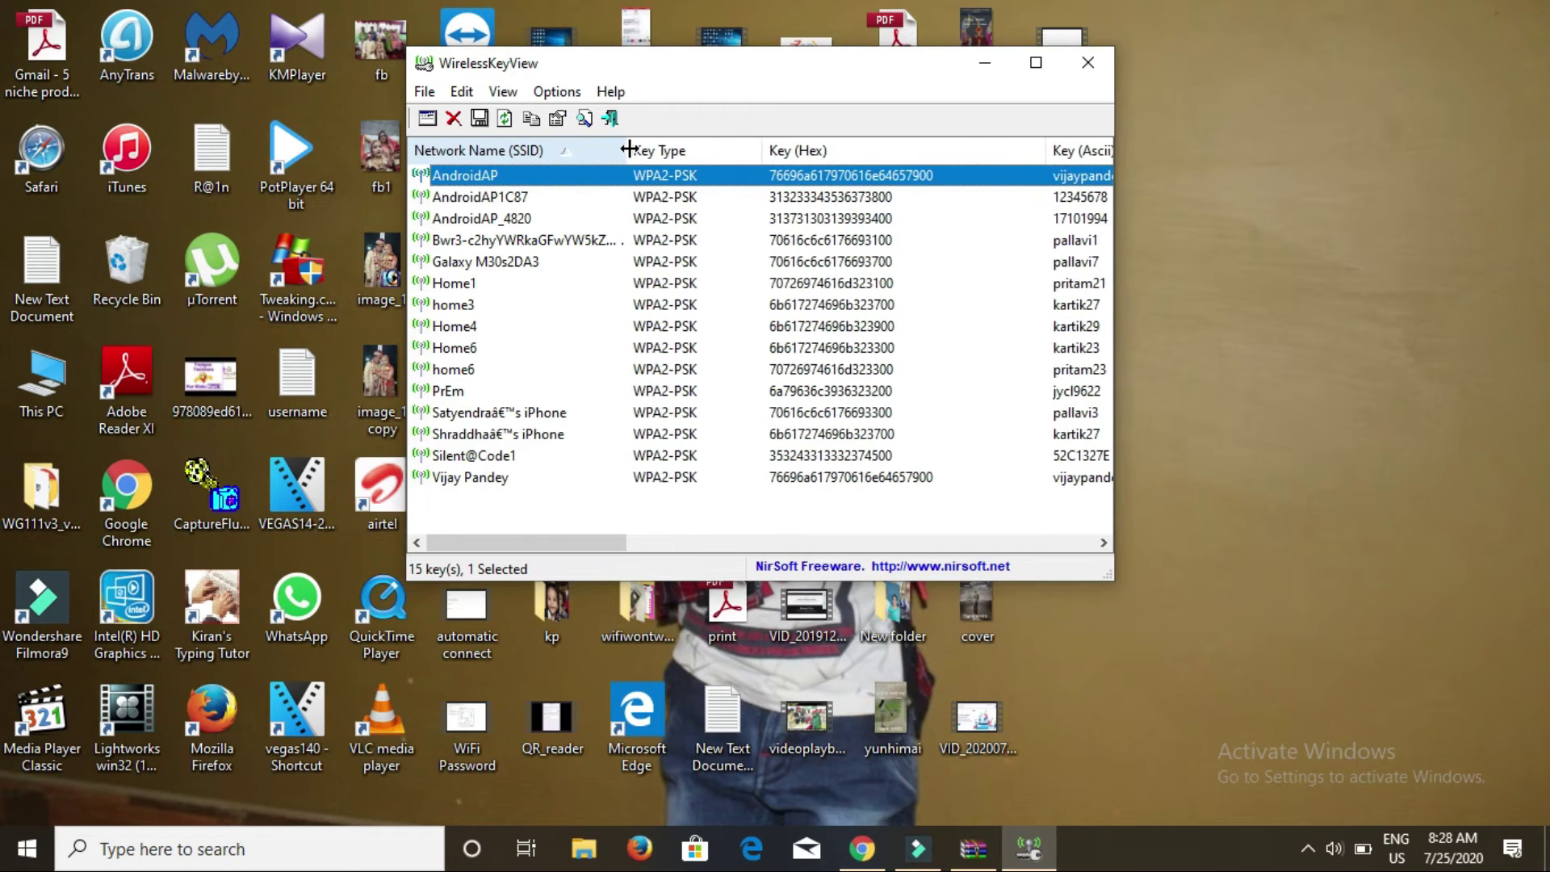
left_click_drag(644, 148, 608, 148)
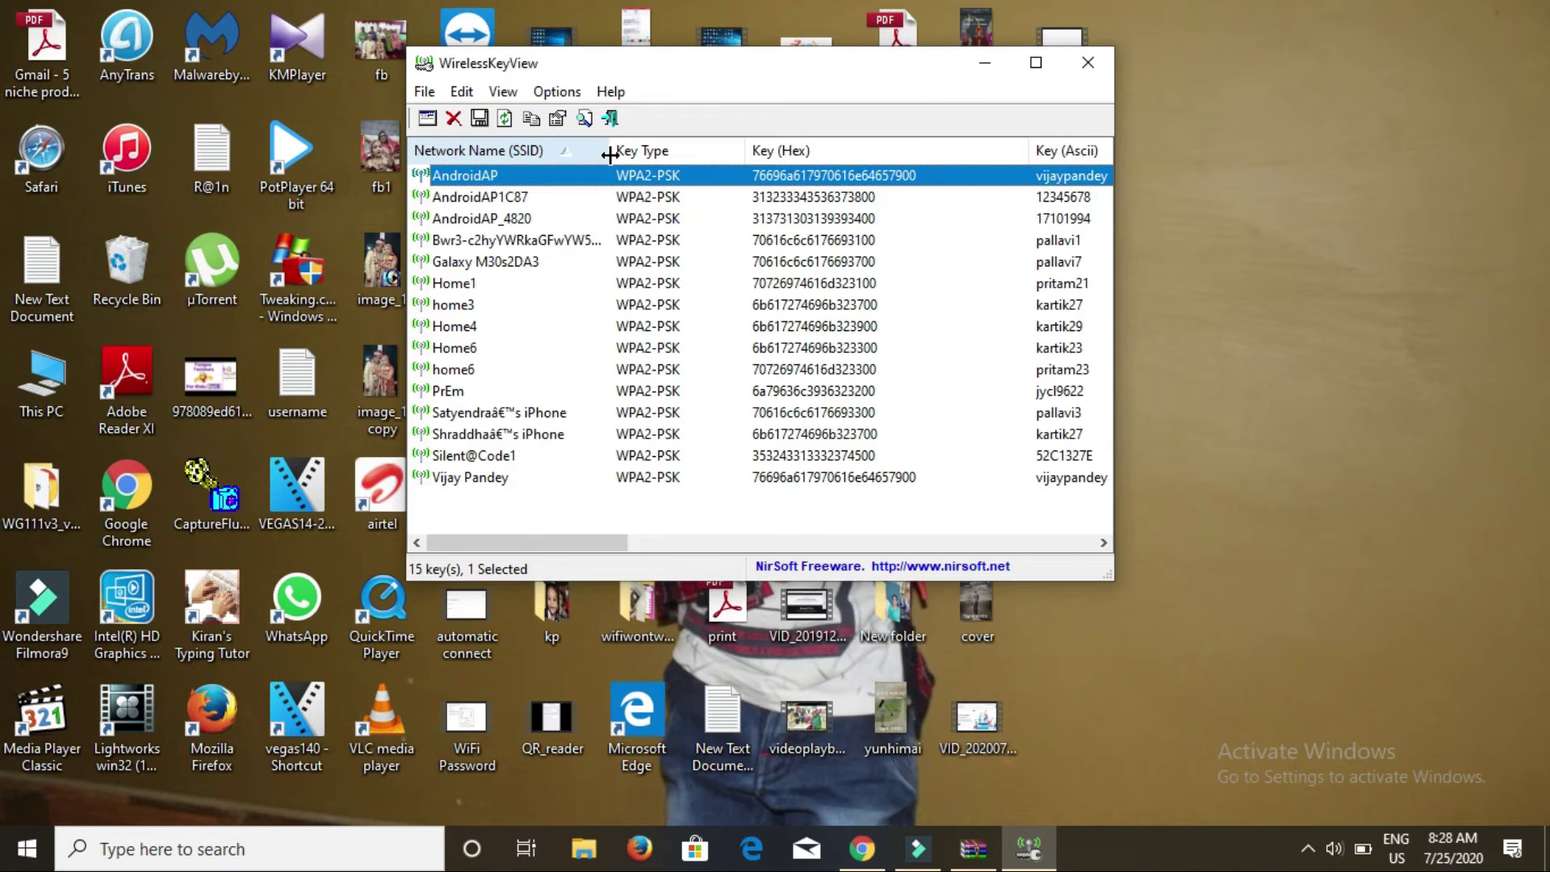
left_click(1036, 61)
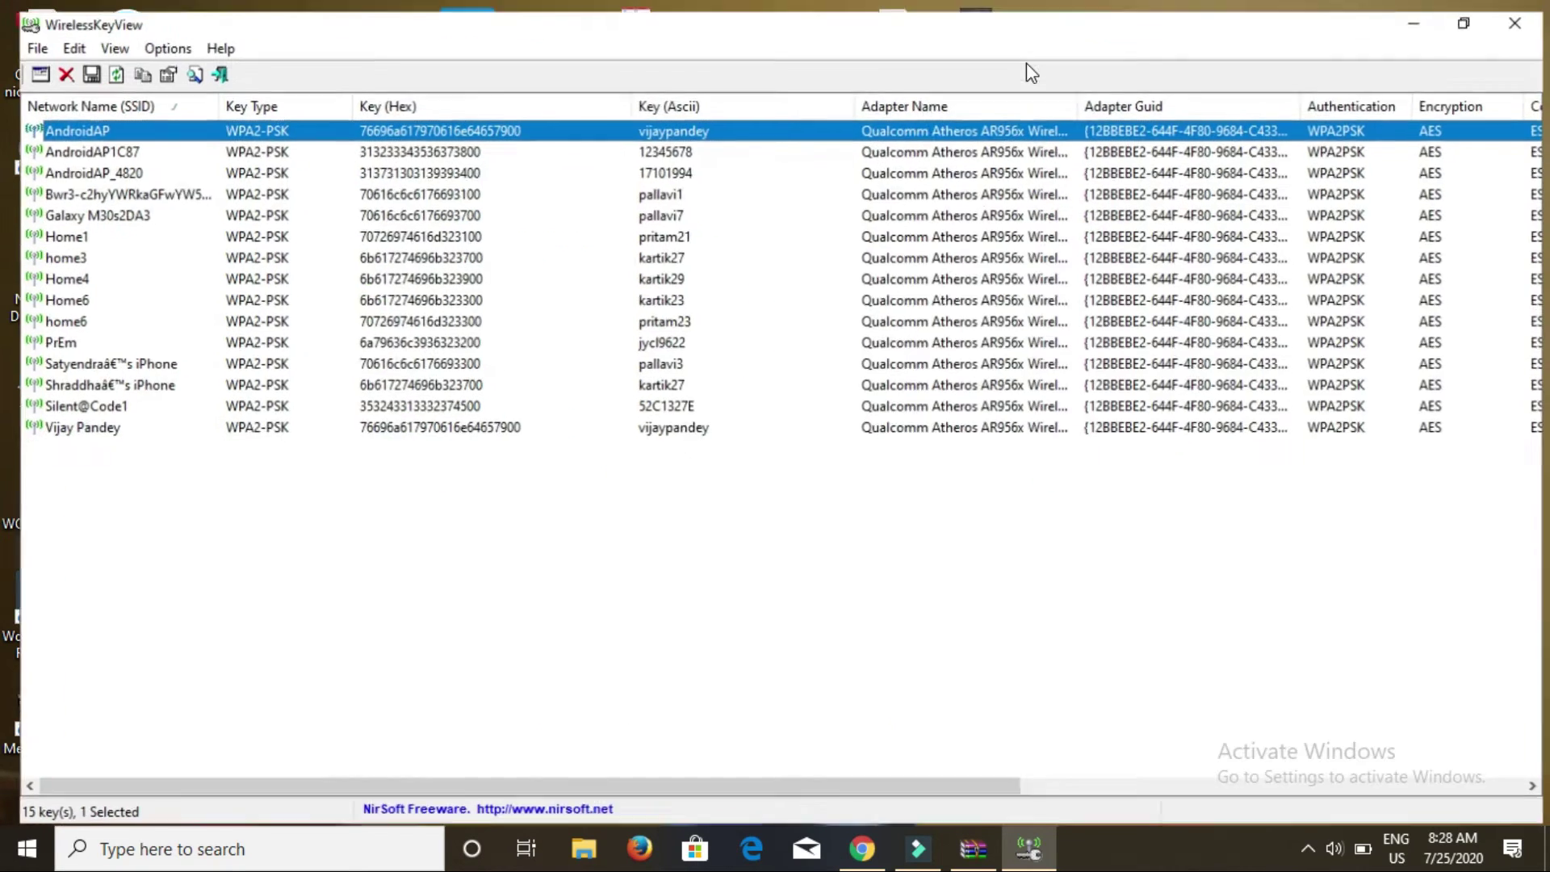